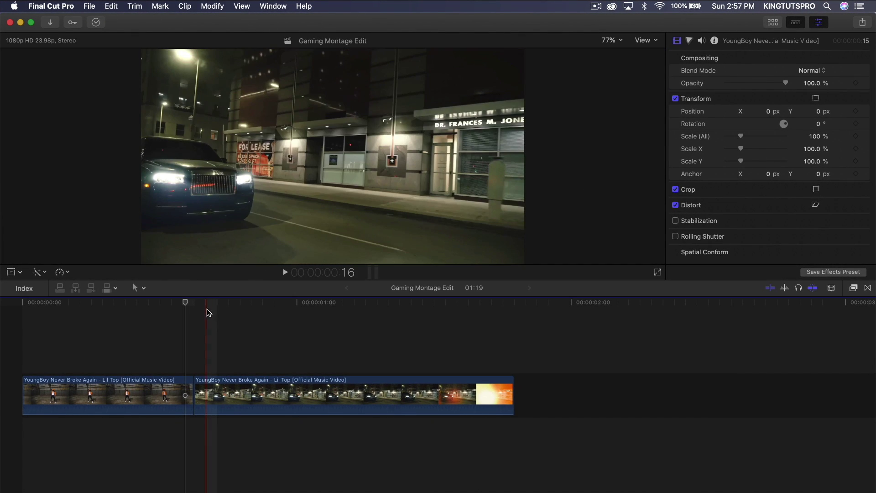
Scrub through the dancer clip and look over the two music video clips on the timeline
{"action": "left_click", "coordinate": [123, 303]}
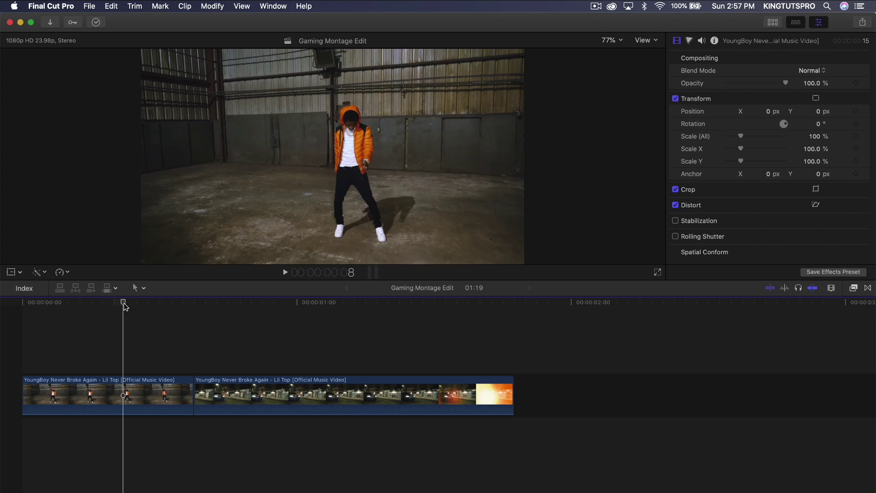
{"action": "left_click_drag", "start_coordinate": [125, 306], "coordinate": [103, 306]}
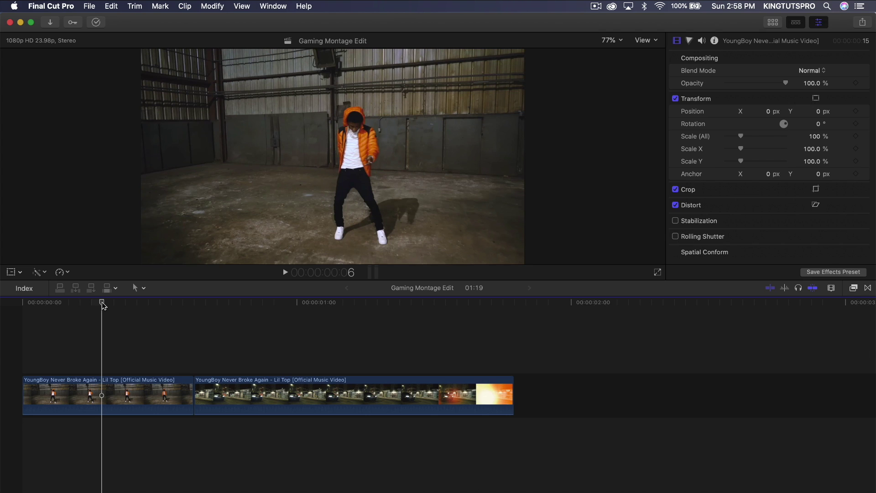
{"action": "left_click", "coordinate": [70, 393]}
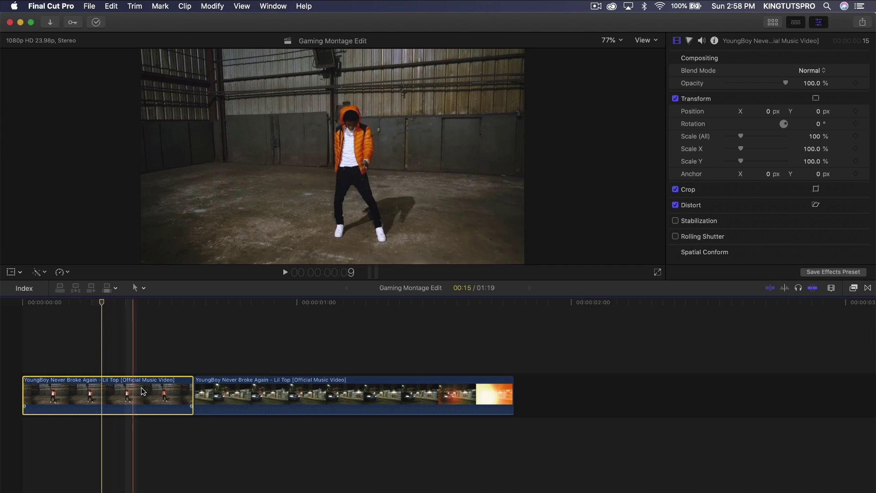
{"action": "left_click", "coordinate": [232, 392]}
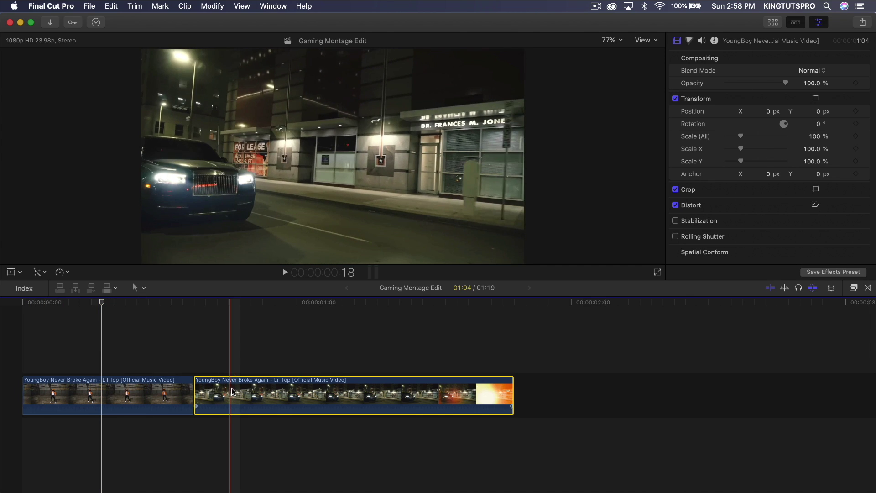
{"action": "left_click", "coordinate": [92, 388]}
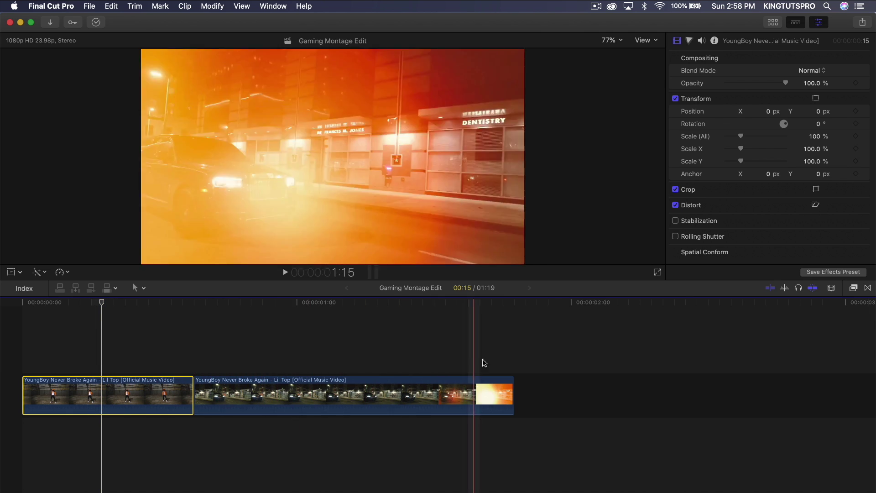
Add a freeze frame at the end of the dancer clip and shorten it to 17 frames
{"action": "left_click", "coordinate": [194, 302]}
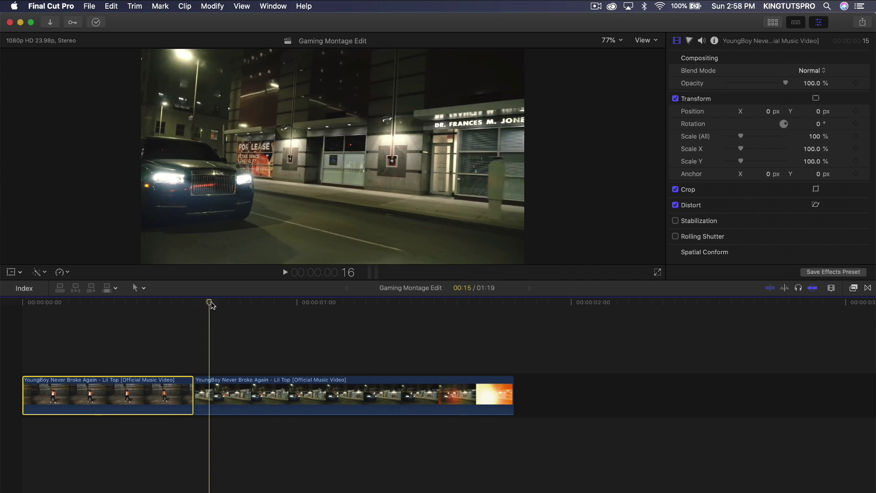
{"action": "left_click", "coordinate": [186, 395]}
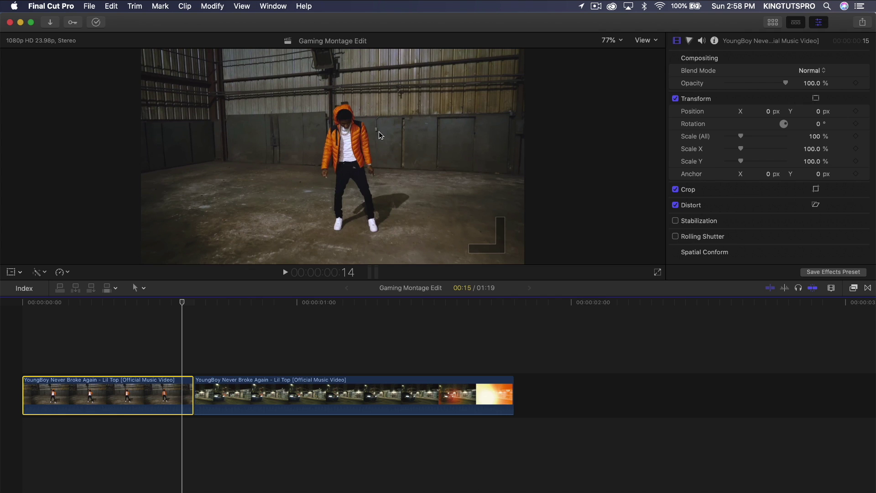
{"action": "left_click", "coordinate": [111, 7]}
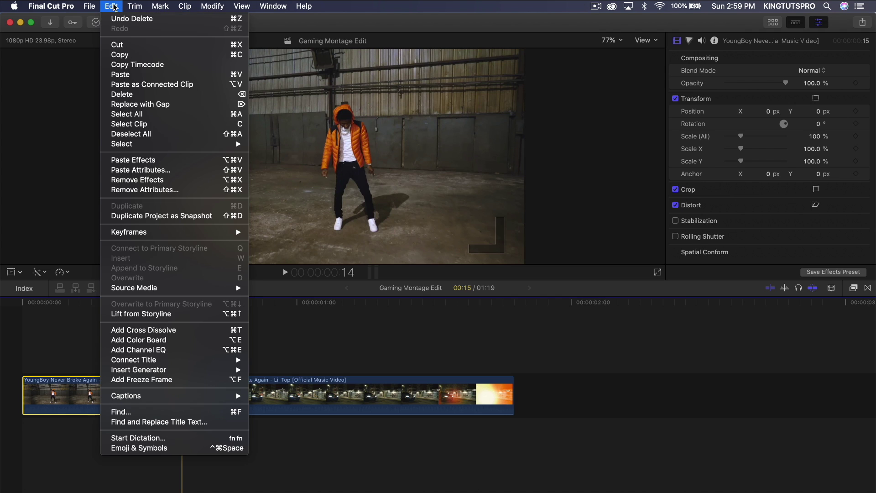
{"action": "left_click", "coordinate": [142, 380]}
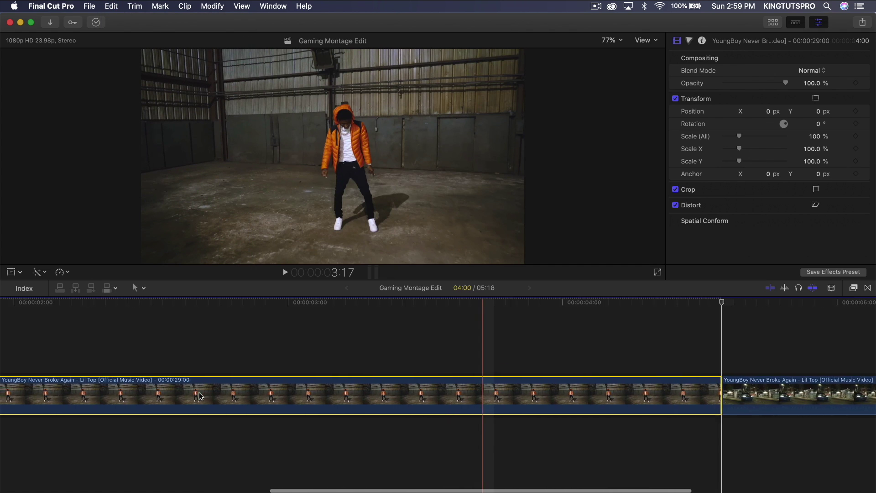
{"action": "key", "text": "shift+z"}
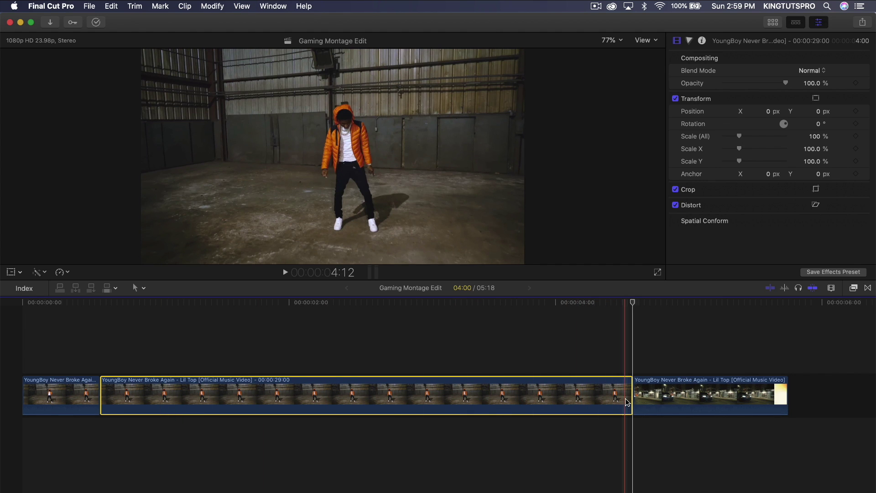
{"action": "left_click_drag", "start_coordinate": [631, 395], "coordinate": [194, 395]}
Move the car clip beneath the primary storyline as a connected clip, starting about 4 frames before the freeze frame
{"action": "left_click", "coordinate": [221, 389]}
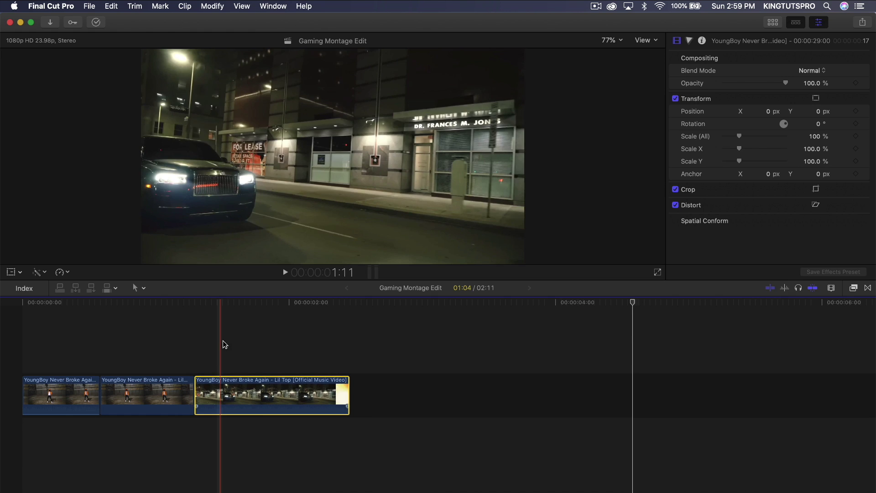
{"action": "left_click_drag", "start_coordinate": [273, 400], "coordinate": [164, 452]}
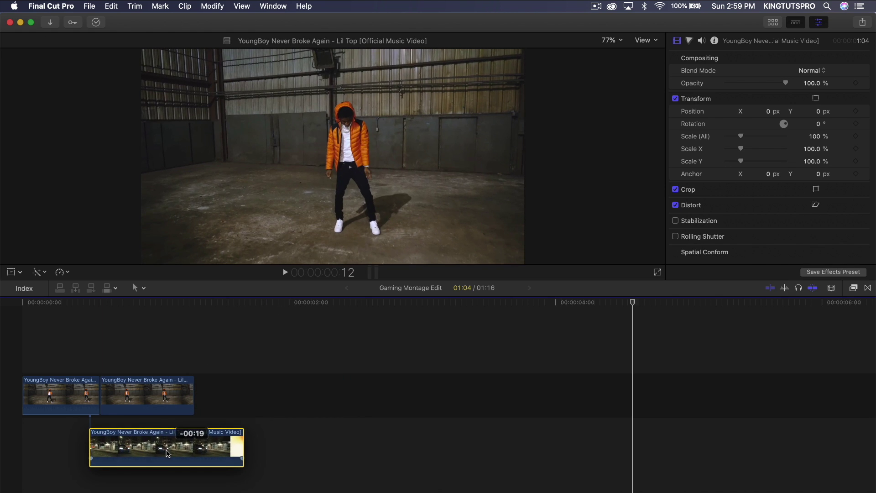
{"action": "key", "text": "super+equal"}
{"action": "key", "text": "super+equal"}
{"action": "scroll", "coordinate": [191, 402], "scroll_direction": "left", "scroll_amount": 5}
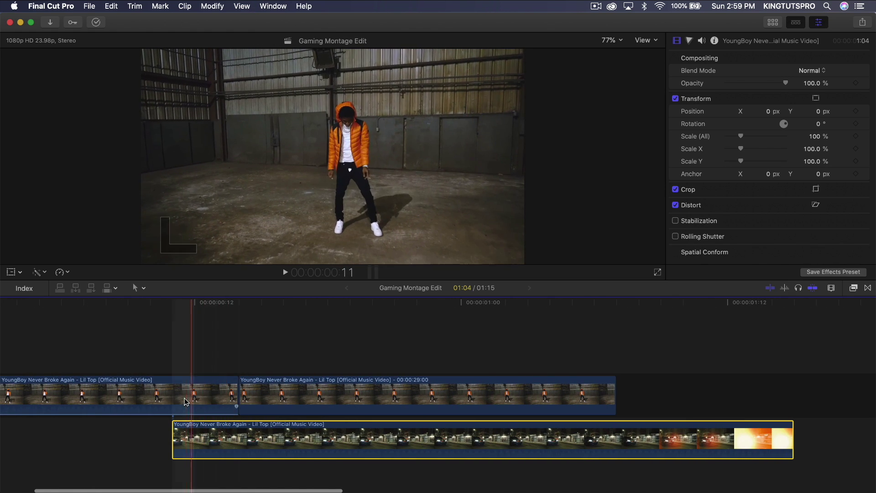
{"action": "mouse_move", "coordinate": [194, 431]}
{"action": "left_mouse_down"}
{"action": "mouse_move", "coordinate": [263, 441]}
{"action": "mouse_move", "coordinate": [180, 442]}
{"action": "mouse_move", "coordinate": [202, 442]}
{"action": "left_mouse_up"}
{"action": "left_click_drag", "start_coordinate": [255, 437], "coordinate": [233, 438]}
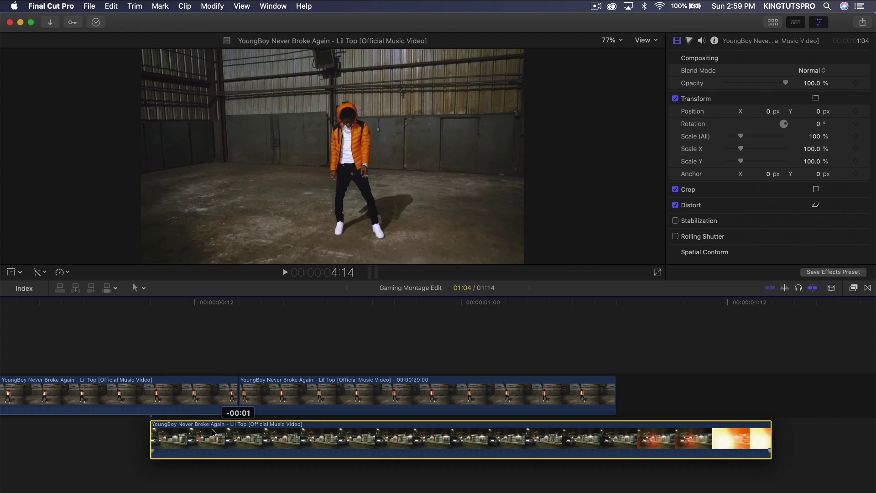
Toggle the freeze frame's visibility off and on, and extend its end to a duration of 21 frames
{"action": "scroll", "coordinate": [264, 424], "scroll_direction": "right", "scroll_amount": 5}
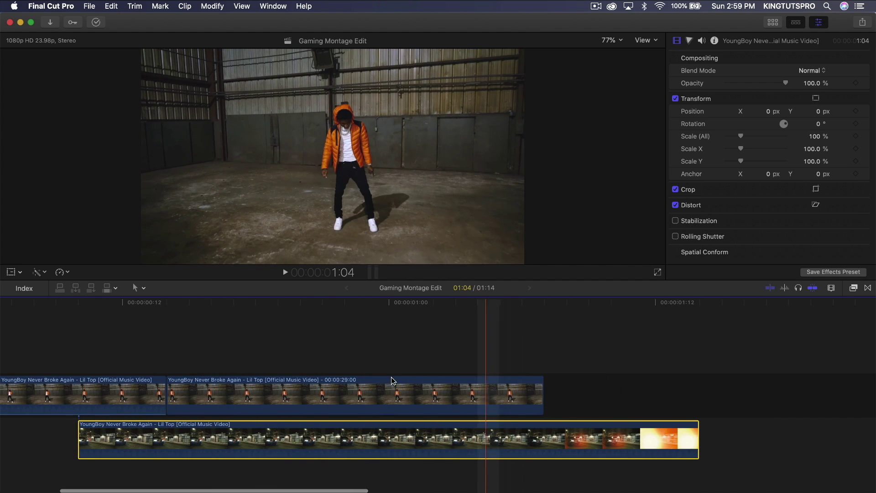
{"action": "left_click", "coordinate": [232, 390]}
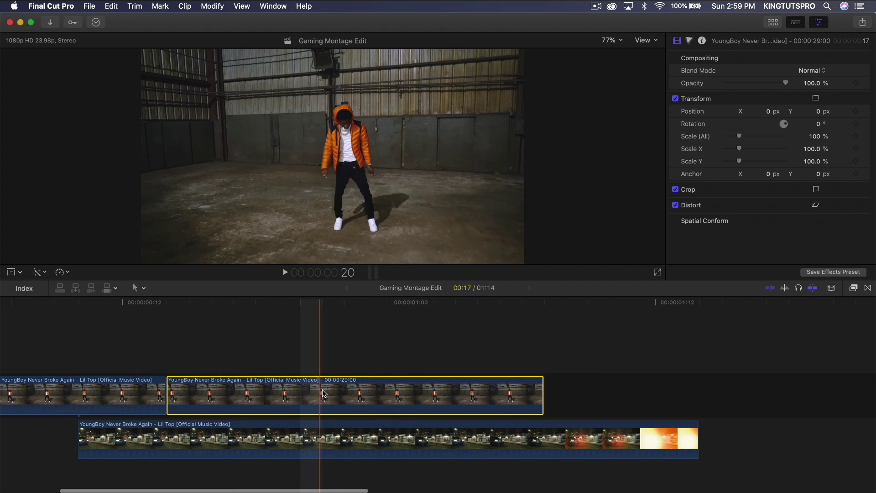
{"action": "key", "text": "v"}
{"action": "key", "text": "v"}
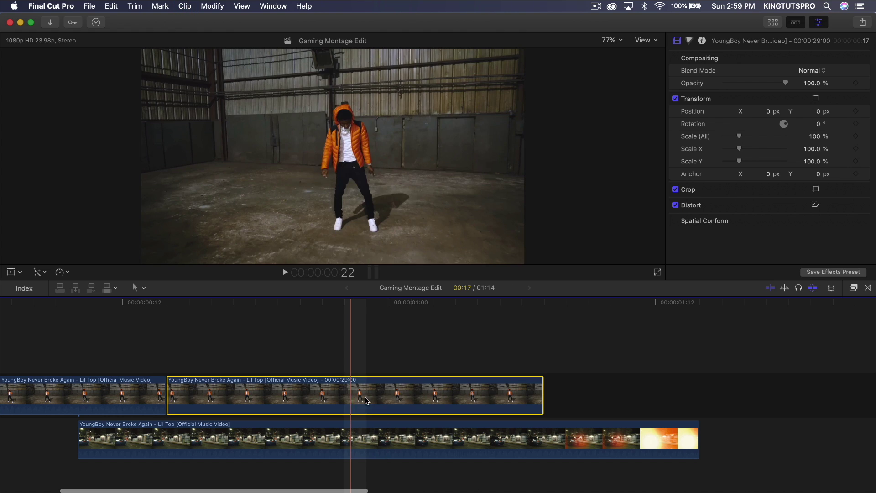
{"action": "left_click_drag", "start_coordinate": [540, 387], "coordinate": [629, 381]}
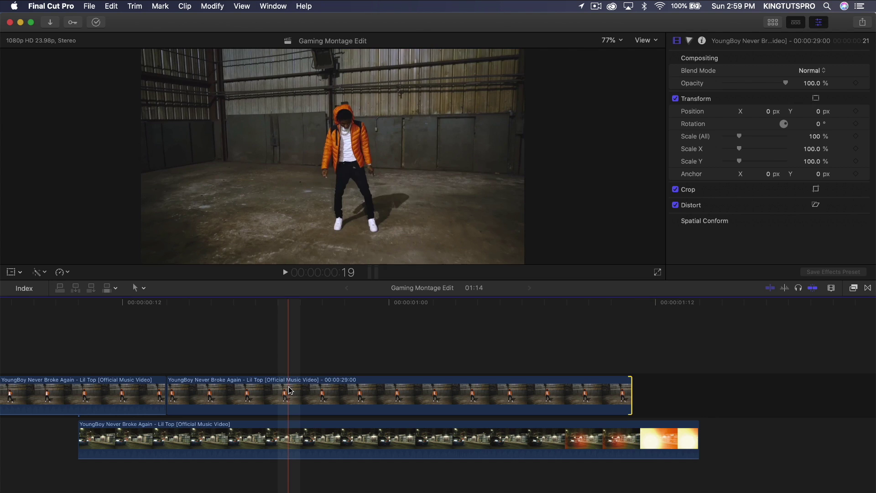
Apply the Draw Mask effect to the freeze frame
{"action": "left_click", "coordinate": [284, 393]}
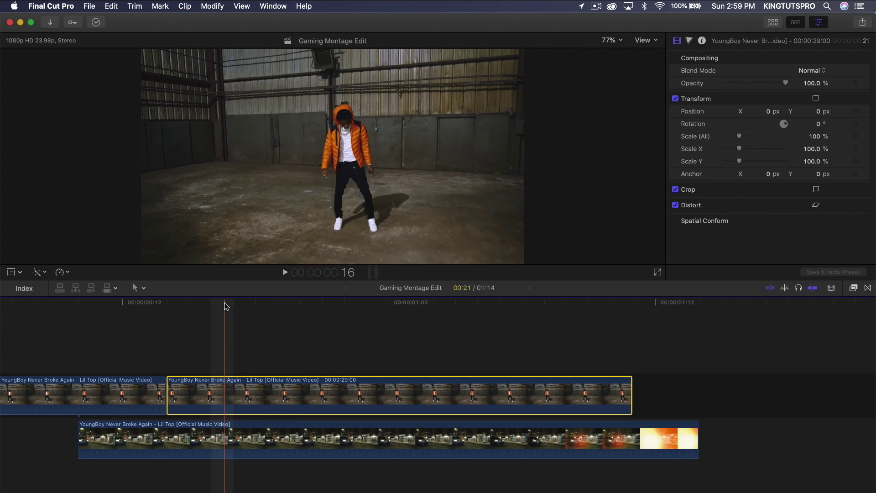
{"action": "left_click", "coordinate": [243, 302]}
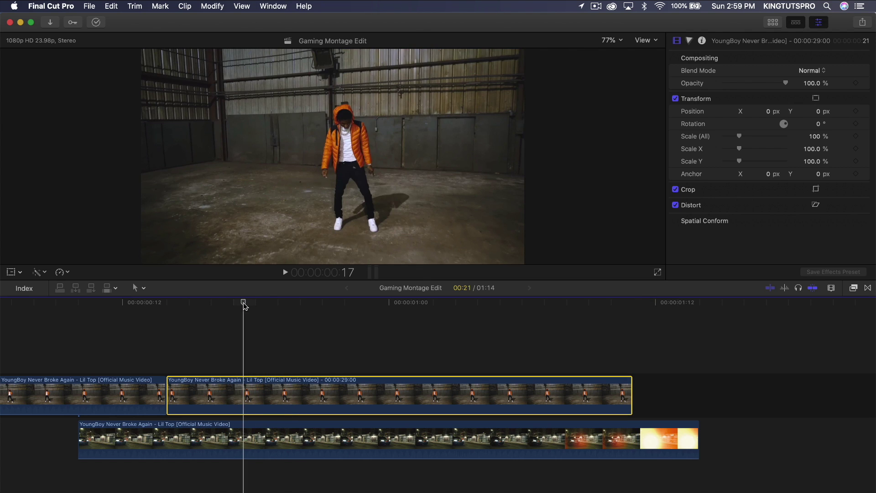
{"action": "scroll", "coordinate": [244, 302], "scroll_direction": "left", "scroll_amount": 2}
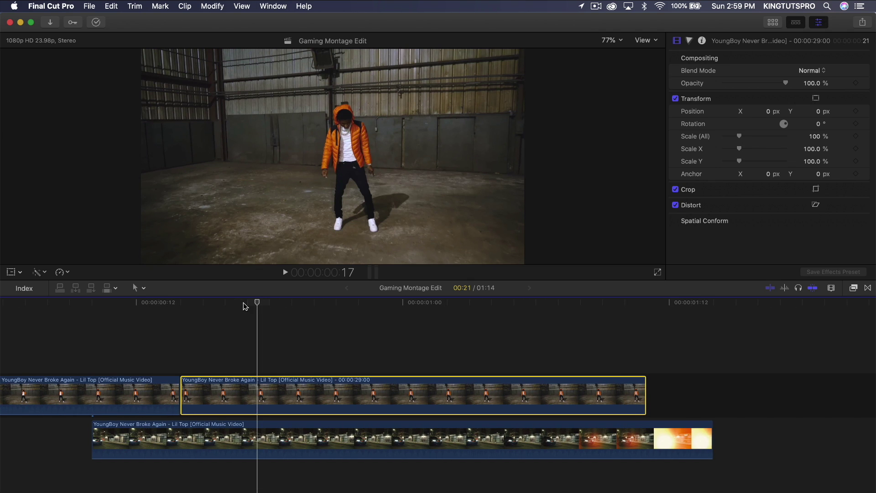
{"action": "scroll", "coordinate": [244, 302], "scroll_direction": "right", "scroll_amount": 4}
{"action": "left_click", "coordinate": [853, 288]}
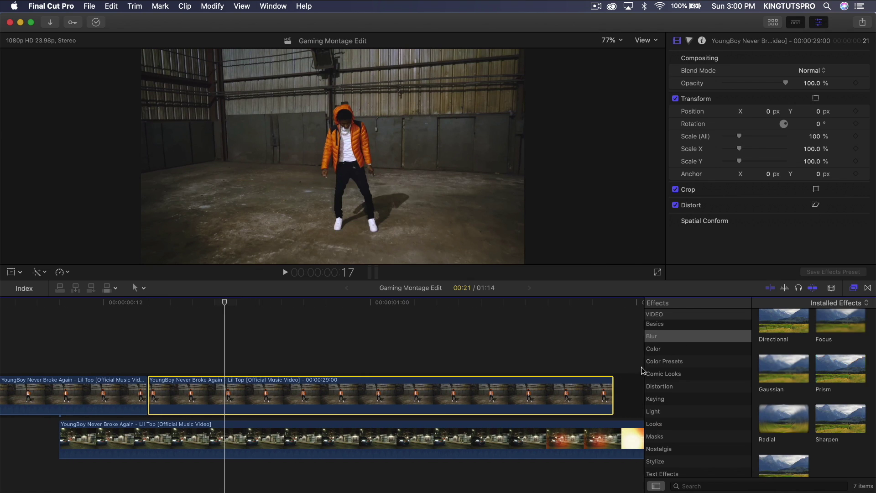
{"action": "scroll", "coordinate": [704, 380], "scroll_direction": "down", "scroll_amount": 2}
{"action": "left_click", "coordinate": [669, 418]}
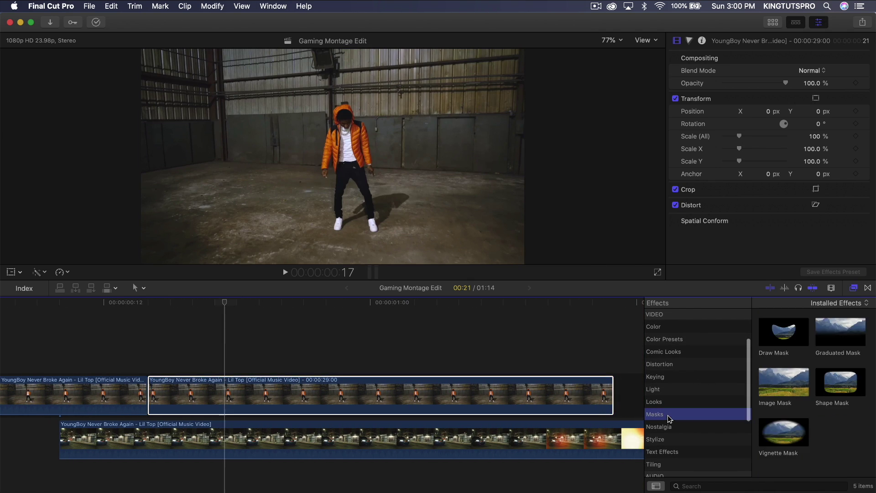
{"action": "mouse_move", "coordinate": [801, 329]}
{"action": "left_mouse_down"}
{"action": "mouse_move", "coordinate": [479, 357]}
{"action": "mouse_move", "coordinate": [475, 397]}
{"action": "left_mouse_up"}
{"action": "left_click", "coordinate": [853, 287]}
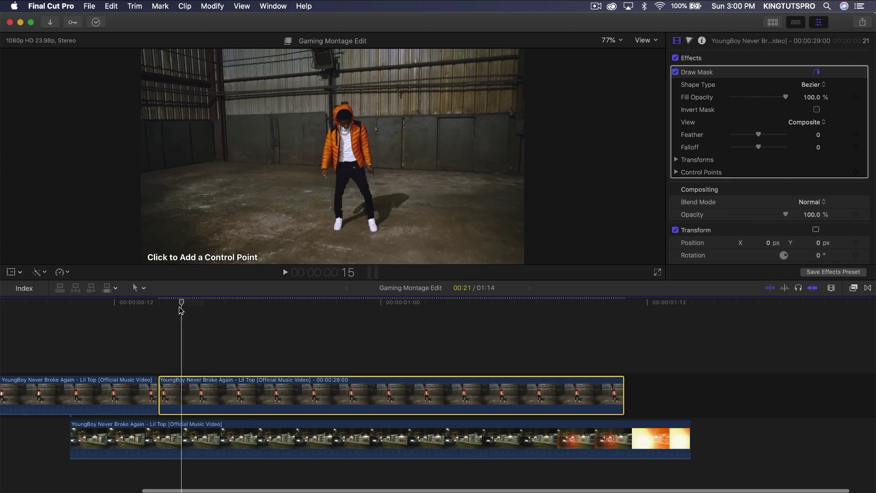
On the freeze frame's first frame, view at 200% and trace mask points around the dancer's shoes, inner legs and up one outer leg
{"action": "left_click", "coordinate": [162, 350]}
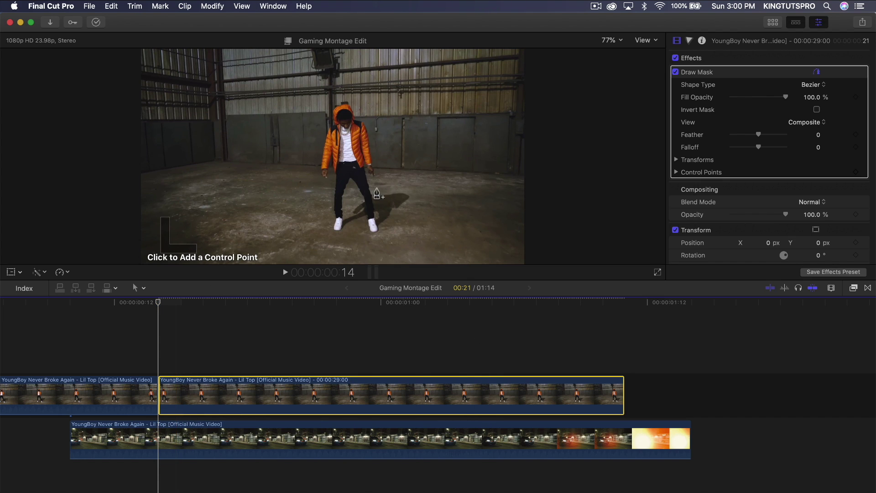
{"action": "left_click", "coordinate": [616, 41]}
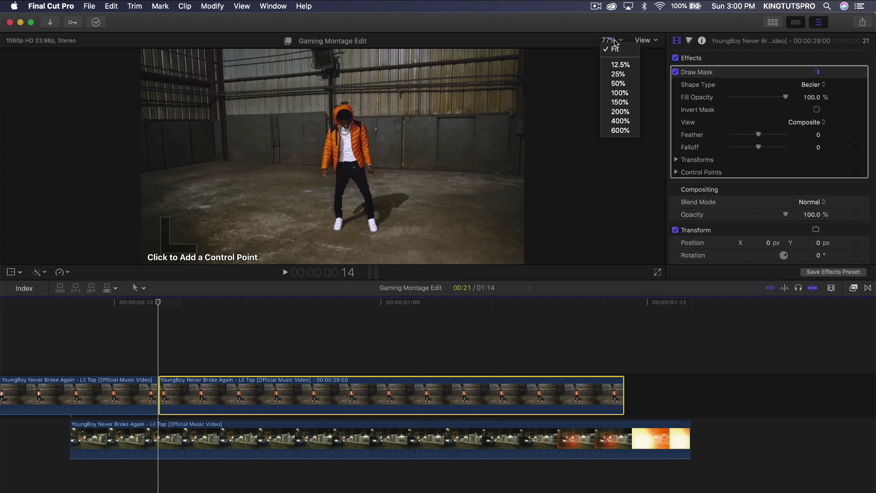
{"action": "left_click", "coordinate": [620, 111]}
{"action": "left_click_drag", "start_coordinate": [650, 157], "coordinate": [645, 160]}
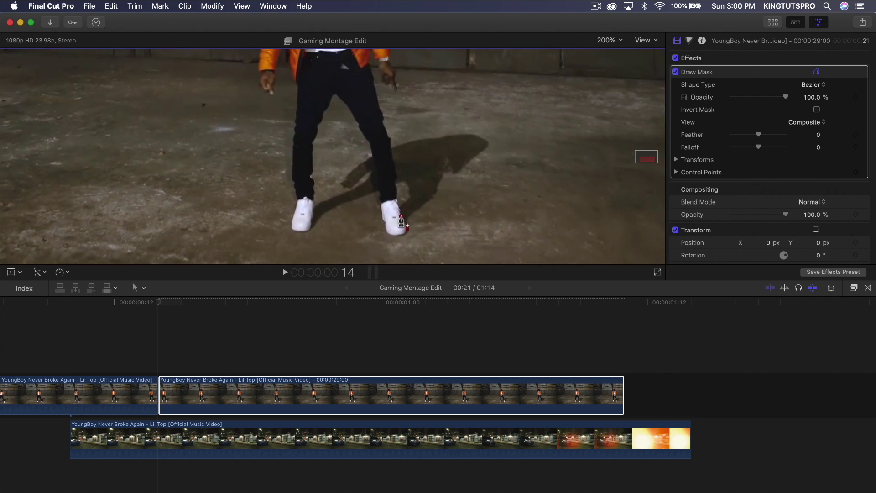
{"action": "left_click", "coordinate": [404, 235]}
{"action": "left_click", "coordinate": [390, 234]}
{"action": "left_click", "coordinate": [384, 224]}
{"action": "left_click", "coordinate": [380, 212]}
{"action": "left_click", "coordinate": [381, 190]}
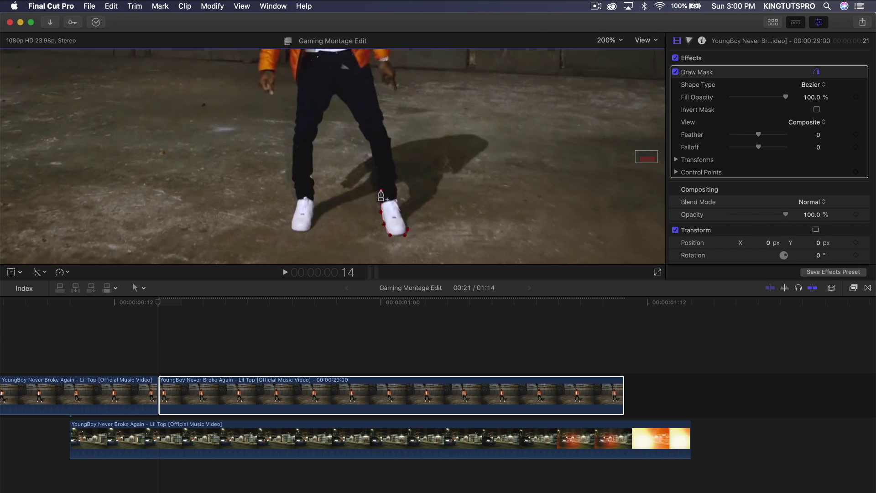
{"action": "left_click", "coordinate": [376, 163]}
{"action": "left_click", "coordinate": [370, 145]}
{"action": "left_click", "coordinate": [362, 134]}
{"action": "left_click", "coordinate": [356, 122]}
{"action": "left_click", "coordinate": [347, 107]}
{"action": "left_click", "coordinate": [337, 95]}
{"action": "left_click", "coordinate": [335, 95]}
{"action": "left_click", "coordinate": [323, 108]}
{"action": "left_click", "coordinate": [322, 119]}
{"action": "left_click", "coordinate": [318, 131]}
{"action": "left_click", "coordinate": [314, 141]}
{"action": "left_click", "coordinate": [314, 162]}
{"action": "left_click", "coordinate": [311, 178]}
{"action": "left_click", "coordinate": [312, 190]}
{"action": "left_click", "coordinate": [313, 203]}
{"action": "left_click", "coordinate": [313, 218]}
{"action": "left_click", "coordinate": [307, 231]}
{"action": "left_click", "coordinate": [296, 231]}
{"action": "left_click", "coordinate": [291, 225]}
{"action": "left_click", "coordinate": [299, 203]}
{"action": "left_click", "coordinate": [295, 186]}
{"action": "left_click", "coordinate": [292, 167]}
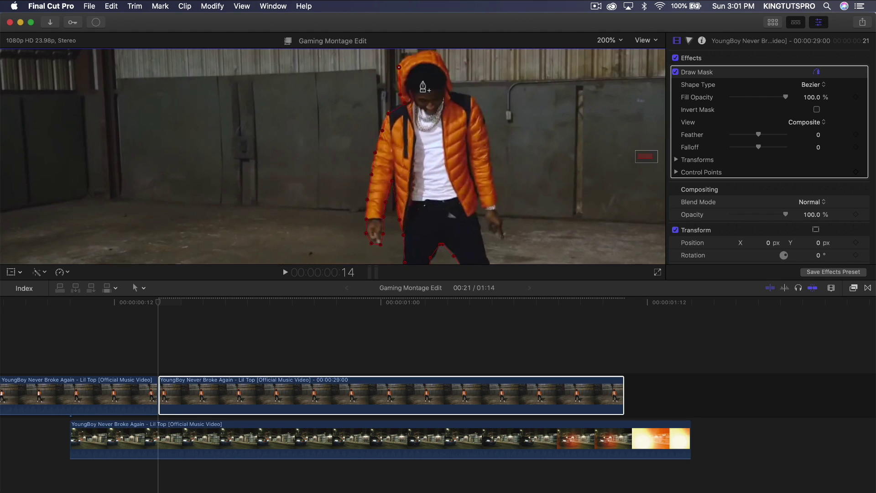
Trace the remaining mask points down the dancer's other outer leg to the shoe and close the outline
{"action": "mouse_move", "coordinate": [644, 157]}
{"action": "left_mouse_down"}
{"action": "mouse_move", "coordinate": [643, 148]}
{"action": "mouse_move", "coordinate": [644, 159]}
{"action": "left_mouse_up"}
{"action": "left_click", "coordinate": [317, 121]}
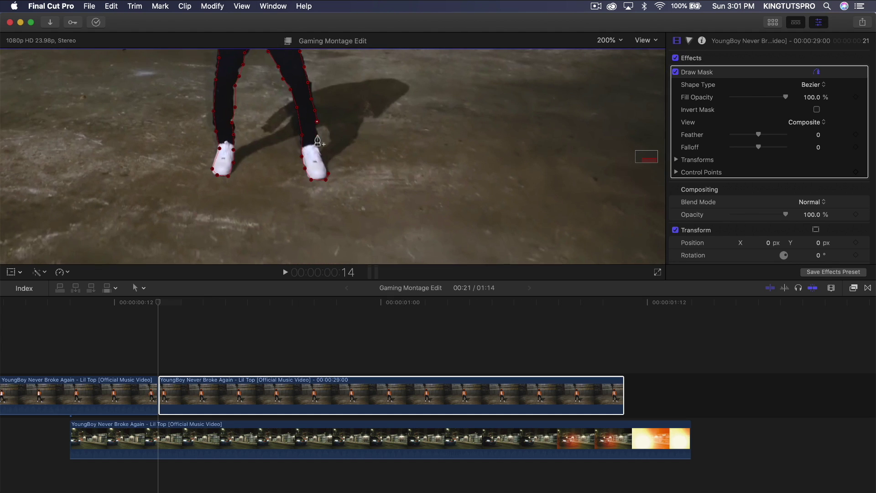
{"action": "left_click", "coordinate": [319, 136]}
{"action": "left_click", "coordinate": [321, 157]}
{"action": "left_click", "coordinate": [324, 165]}
{"action": "left_click", "coordinate": [329, 176]}
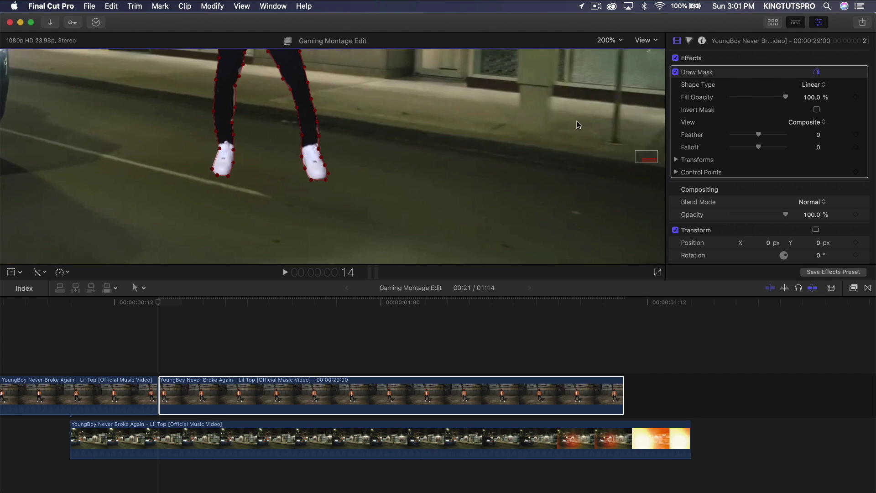
Fit the whole frame in the viewer and toggle the masked freeze frame off and on to check the cutout over the car clip
{"action": "left_click", "coordinate": [611, 49]}
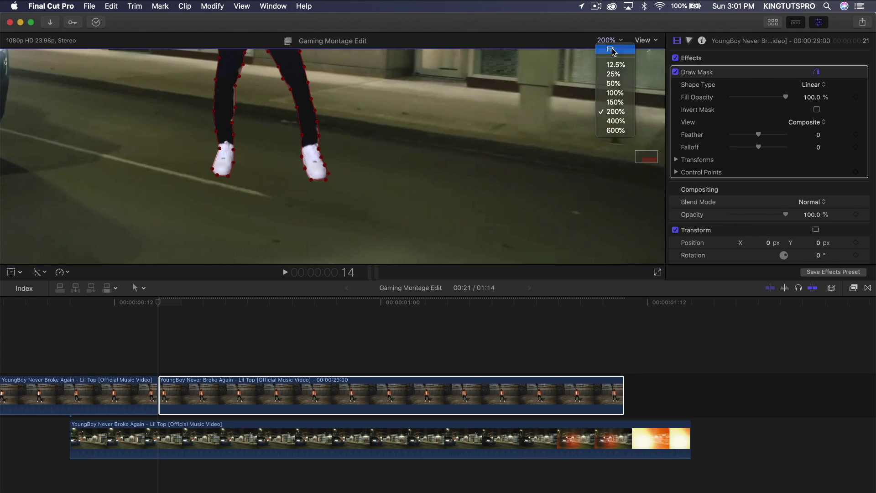
{"action": "left_click", "coordinate": [614, 48]}
{"action": "left_click", "coordinate": [735, 189]}
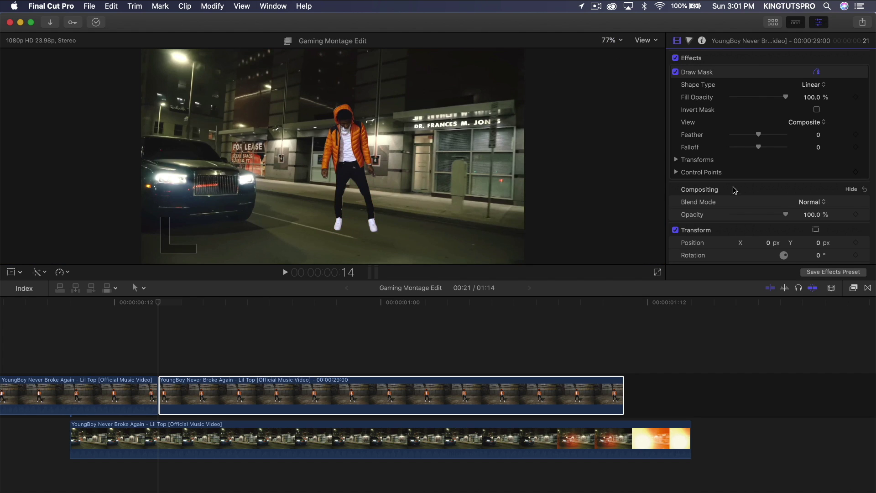
{"action": "key", "text": "v"}
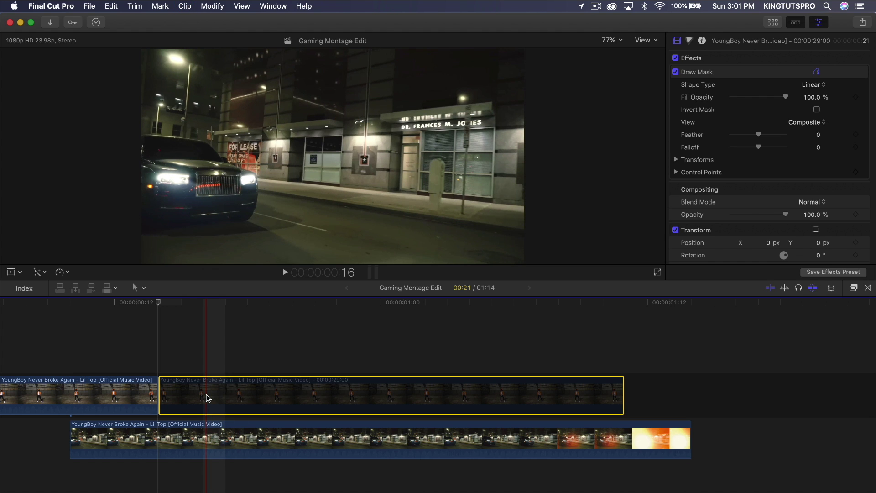
{"action": "key", "text": "v"}
{"action": "key", "text": "v"}
{"action": "key", "text": "v"}
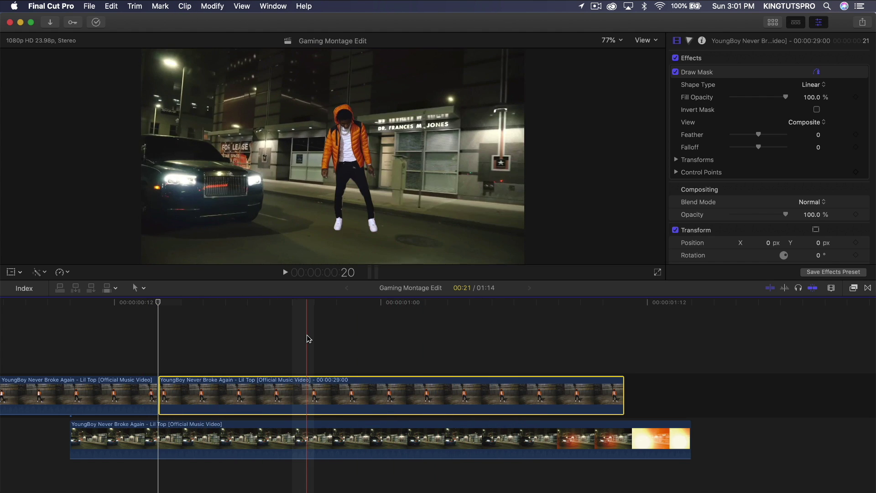
Toggle the masked freeze frame off and on, split it about five frames after its start, and play past the cut
{"action": "key", "text": "v"}
{"action": "key", "text": "v"}
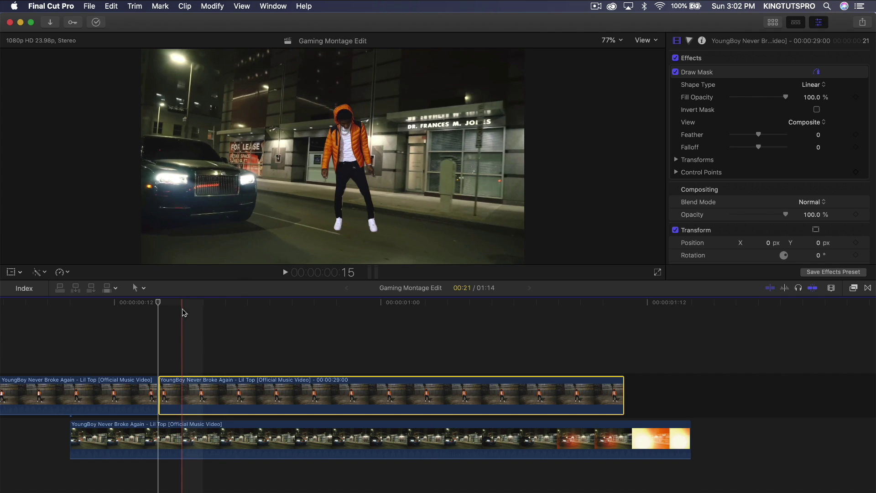
{"action": "left_click_drag", "start_coordinate": [158, 302], "coordinate": [276, 304]}
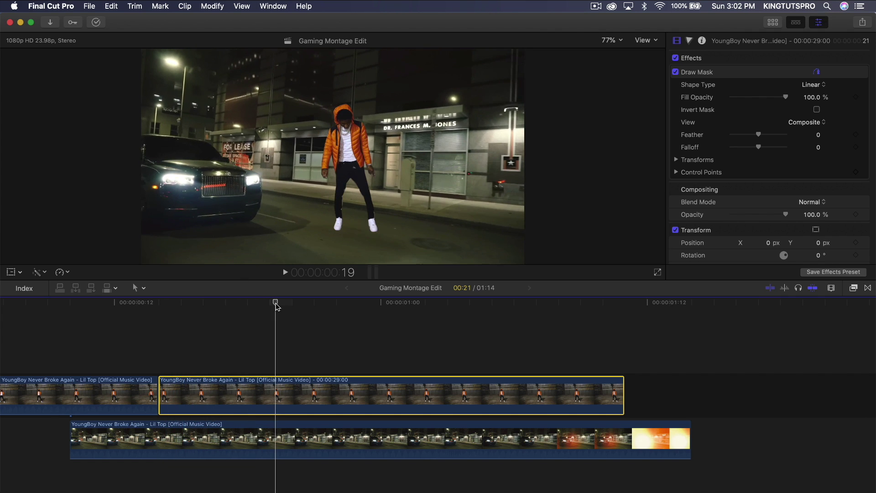
{"action": "key", "text": "b"}
{"action": "left_click", "coordinate": [278, 388]}
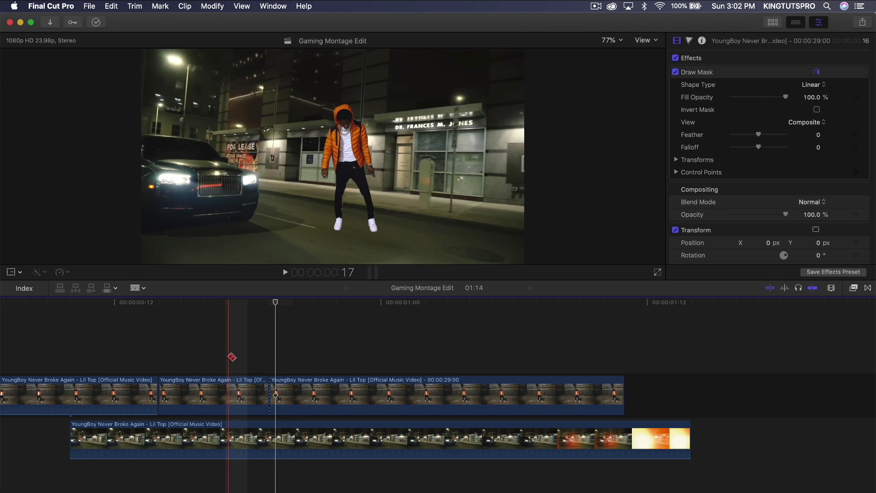
{"action": "key", "text": "space"}
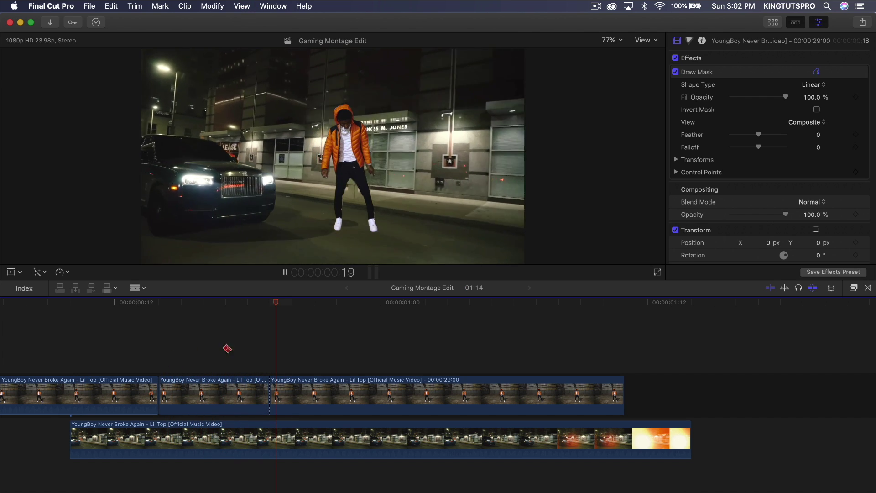
{"action": "key", "text": "a"}
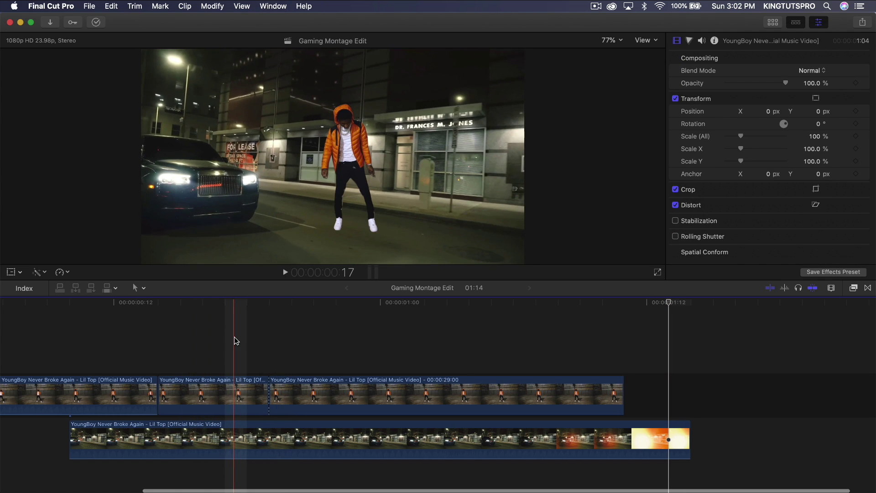
Duplicate the short five-frame piece of the masked freeze frame directly above itself on the timeline
{"action": "left_click", "coordinate": [227, 390]}
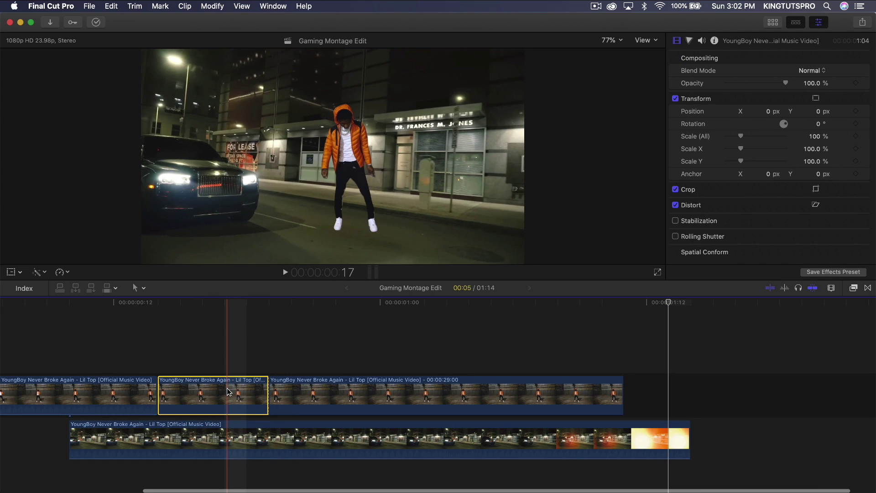
{"action": "left_click", "coordinate": [214, 303]}
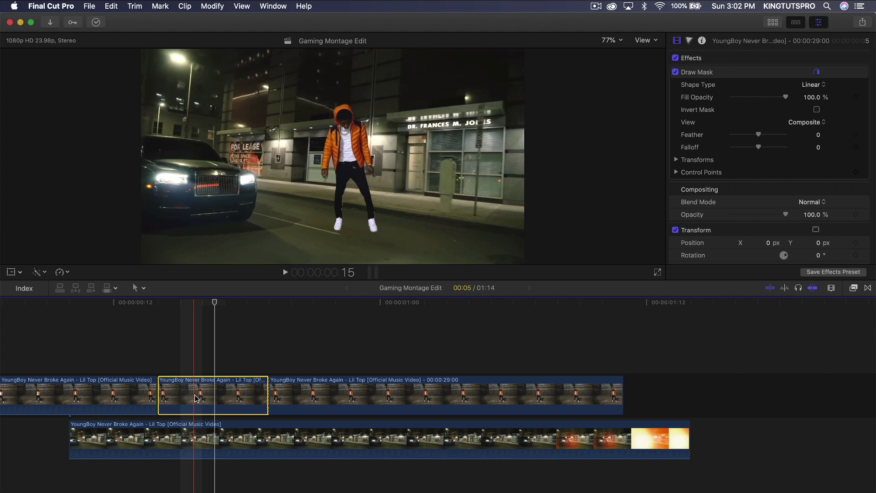
{"action": "left_click_drag", "start_coordinate": [195, 398], "coordinate": [202, 350]}
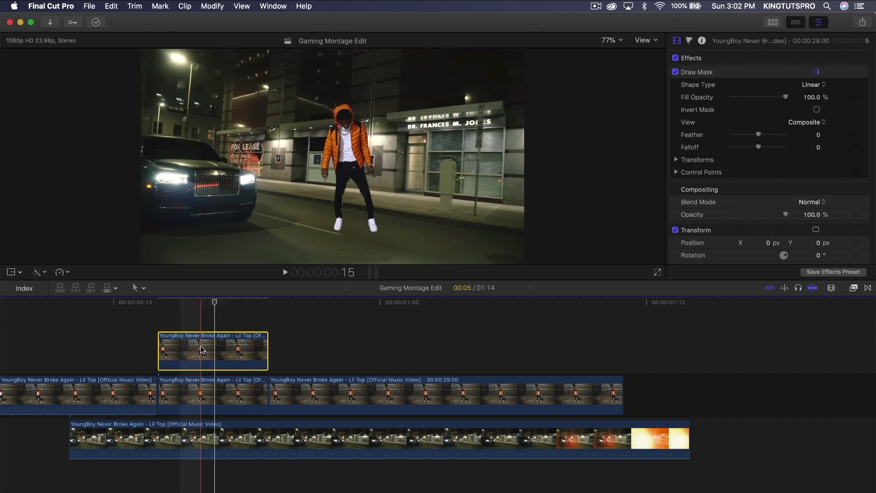
{"action": "scroll", "coordinate": [202, 350], "scroll_direction": "right", "scroll_amount": 1}
Remove the Draw Mask effect from the short freeze-frame piece in the primary storyline
{"action": "left_click", "coordinate": [192, 378]}
{"action": "left_click", "coordinate": [731, 80]}
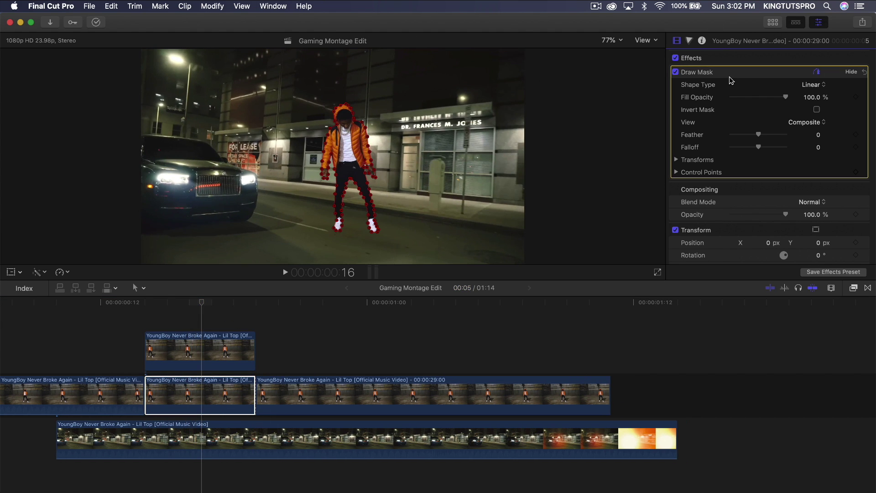
{"action": "key", "text": "Delete"}
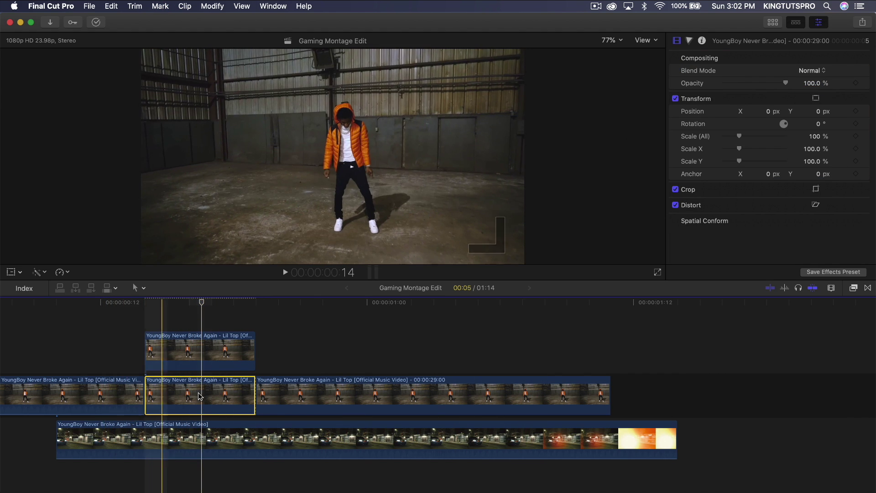
Apply the Tint effect from the Color category to the unmasked five-frame piece in the primary storyline
{"action": "left_click", "coordinate": [853, 288]}
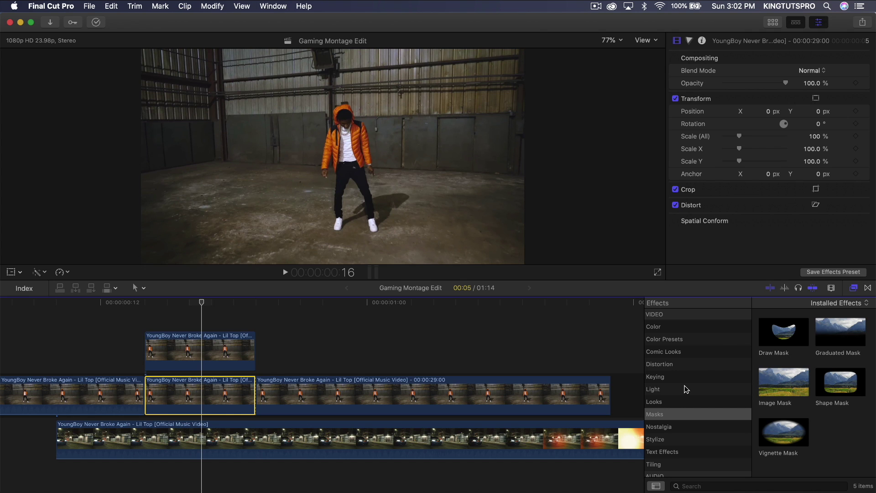
{"action": "scroll", "coordinate": [678, 388], "scroll_direction": "up", "scroll_amount": 3}
{"action": "left_click", "coordinate": [674, 356]}
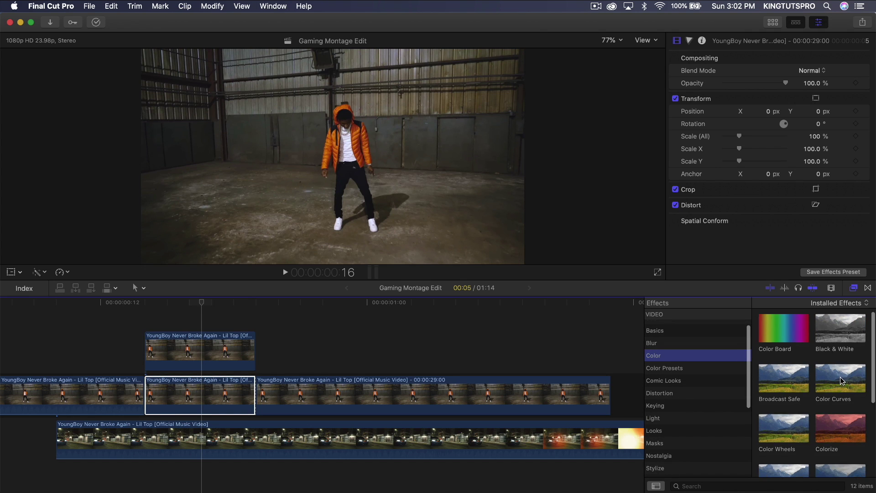
{"action": "scroll", "coordinate": [840, 376], "scroll_direction": "down", "scroll_amount": 5}
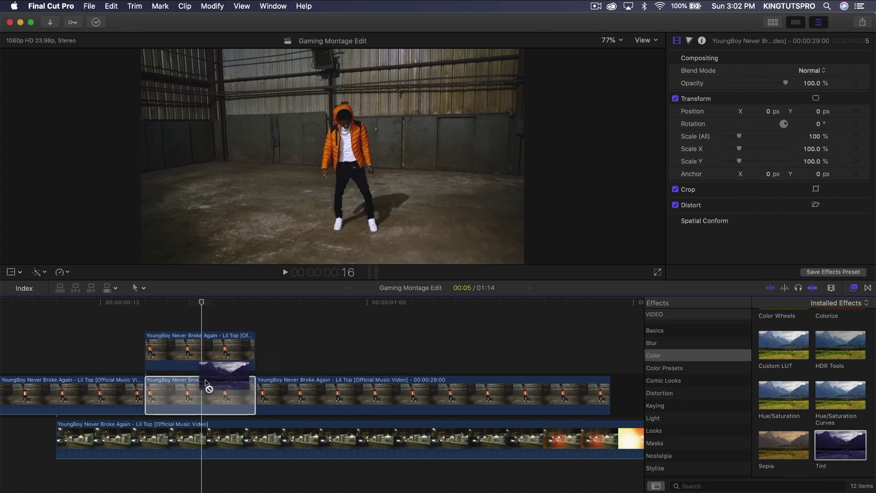
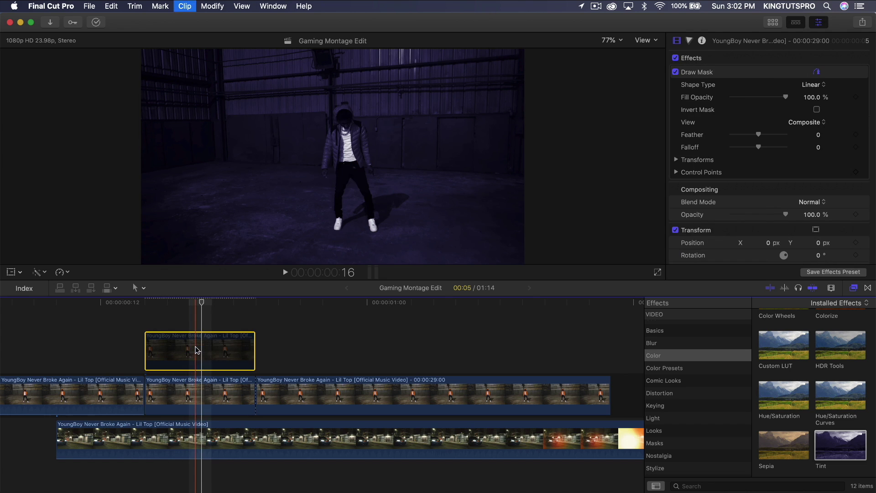
Change the Tint color on the unmasked background piece to a warm orange-brown
{"action": "left_click", "coordinate": [201, 395]}
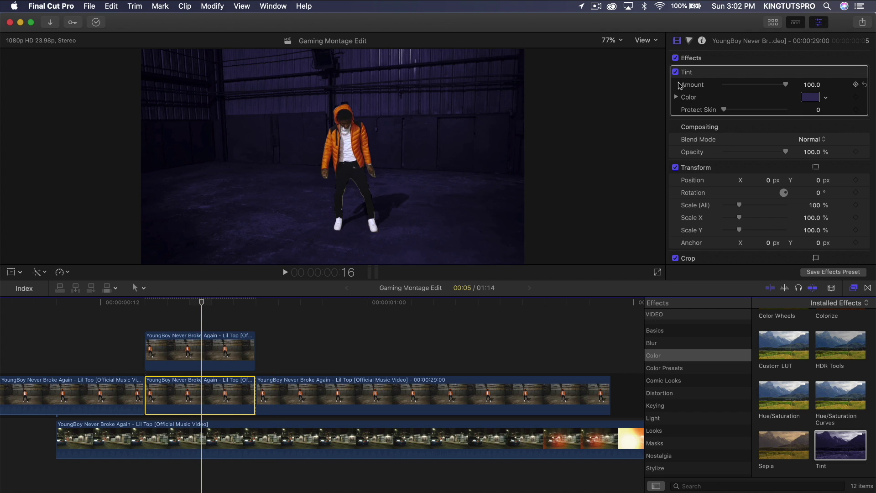
{"action": "left_click", "coordinate": [810, 97]}
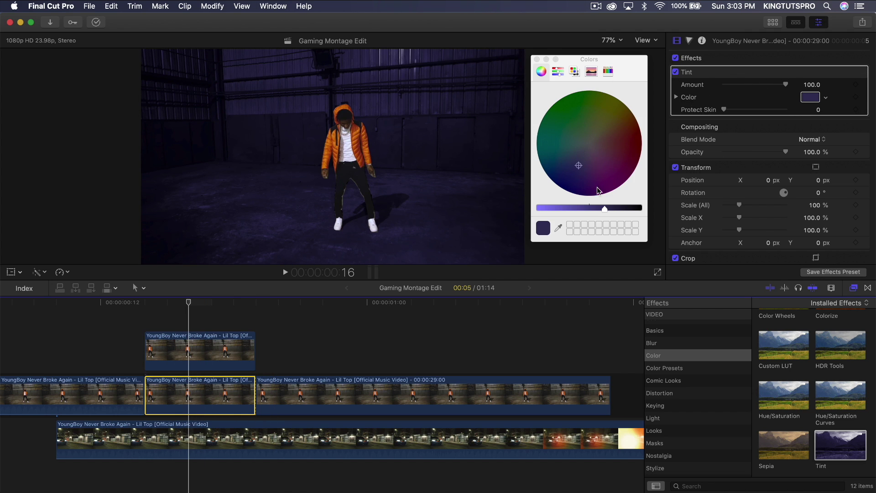
{"action": "left_click_drag", "start_coordinate": [599, 191], "coordinate": [609, 118]}
Duplicate the masked dancer piece above itself to make a second masked layer over the tinted background
{"action": "left_click", "coordinate": [208, 345]}
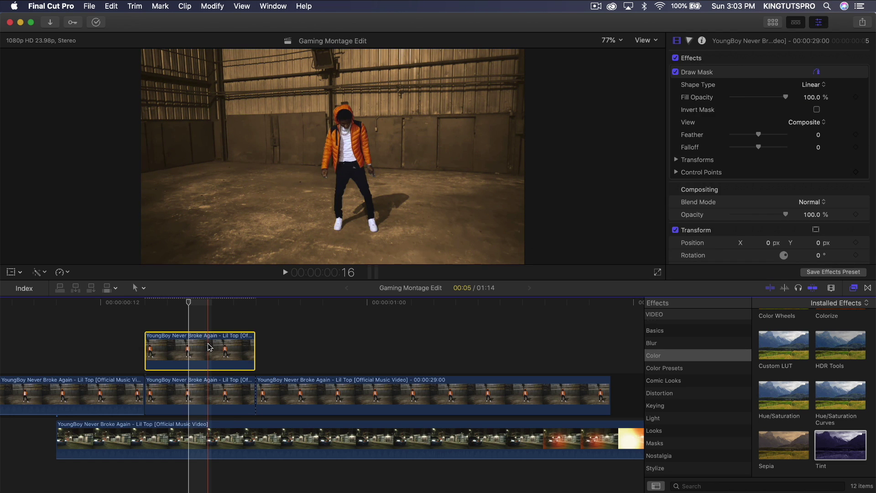
{"action": "scroll", "coordinate": [219, 345], "scroll_direction": "right", "scroll_amount": 3}
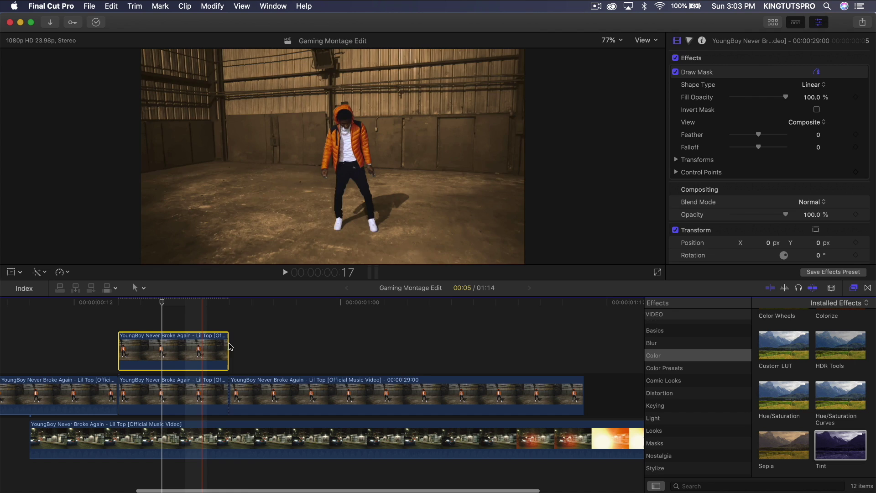
{"action": "scroll", "coordinate": [218, 343], "scroll_direction": "left", "scroll_amount": 3}
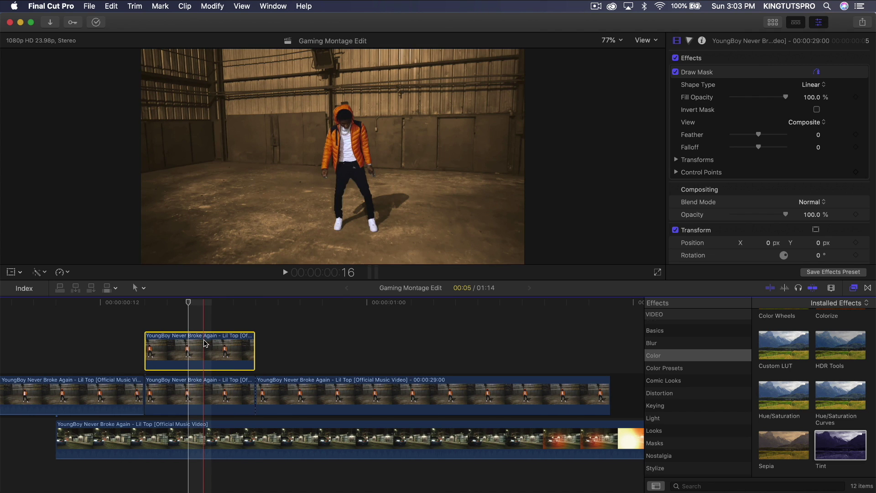
{"action": "left_click_drag", "start_coordinate": [203, 339], "coordinate": [210, 325]}
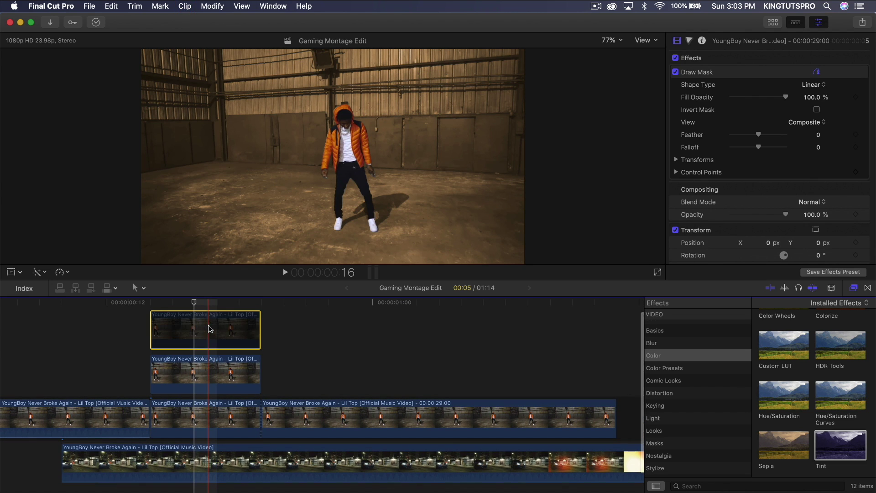
{"action": "scroll", "coordinate": [192, 339], "scroll_direction": "right", "scroll_amount": 3}
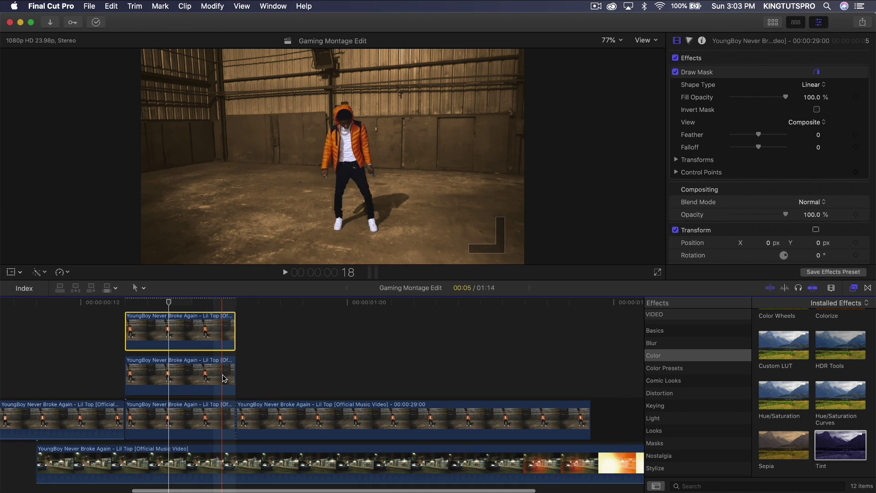
{"action": "scroll", "coordinate": [197, 378], "scroll_direction": "up", "scroll_amount": 2}
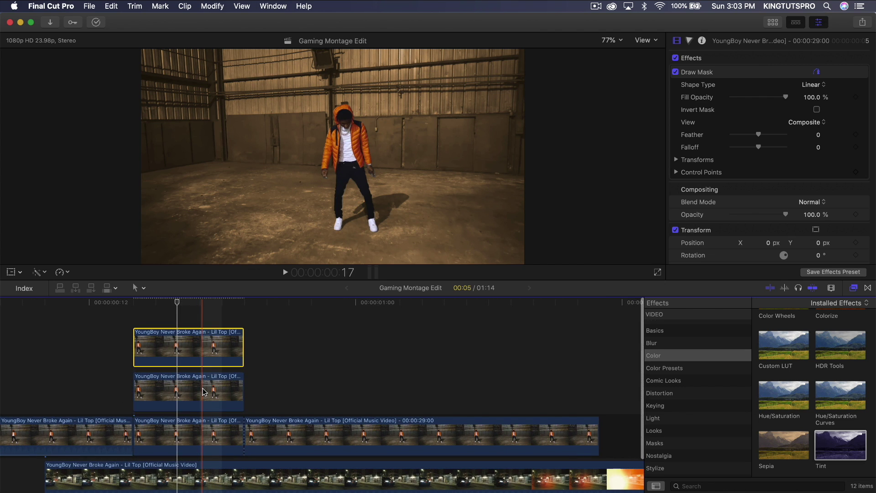
On the lower masked dancer copy, raise the Color Board's Master exposure and Master saturation to 100%
{"action": "left_click", "coordinate": [203, 391]}
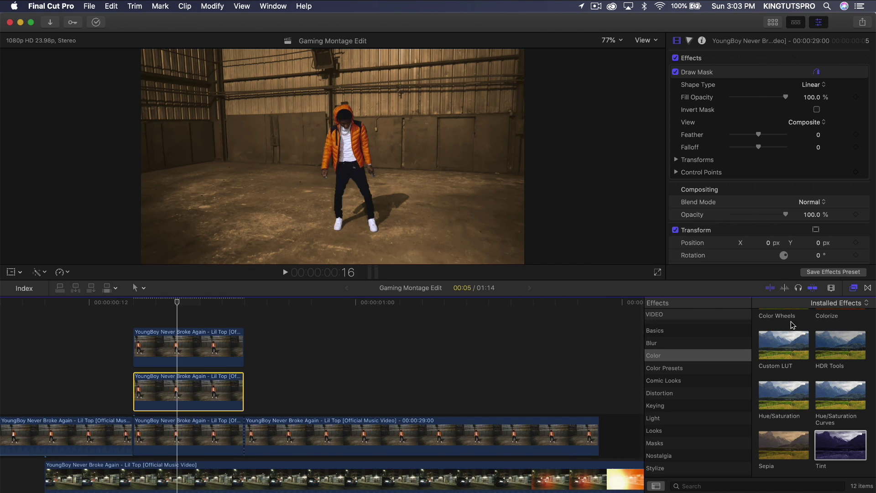
{"action": "scroll", "coordinate": [714, 350], "scroll_direction": "down", "scroll_amount": 2}
{"action": "left_click", "coordinate": [689, 41]}
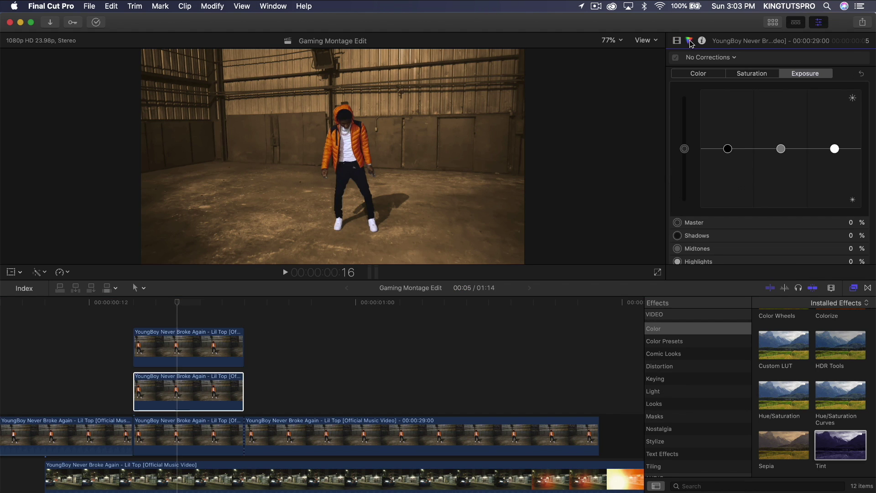
{"action": "left_click", "coordinate": [714, 75]}
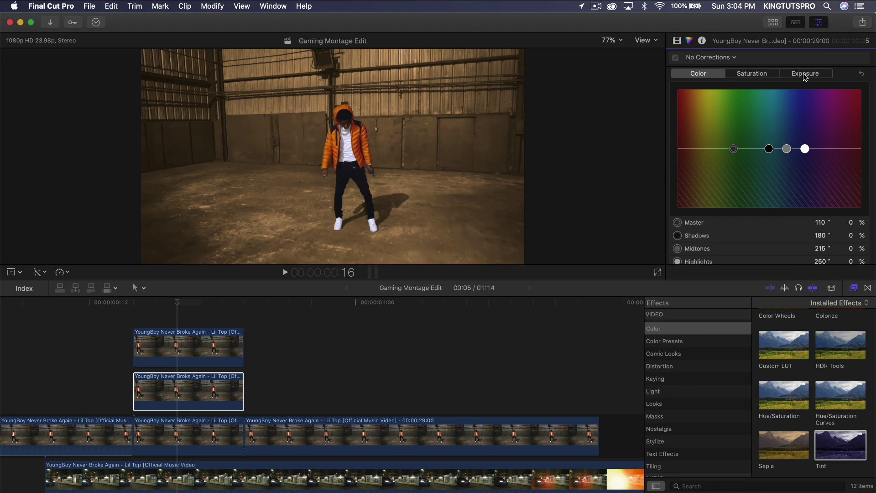
{"action": "left_click", "coordinate": [805, 74]}
{"action": "left_click_drag", "start_coordinate": [688, 152], "coordinate": [688, 87]}
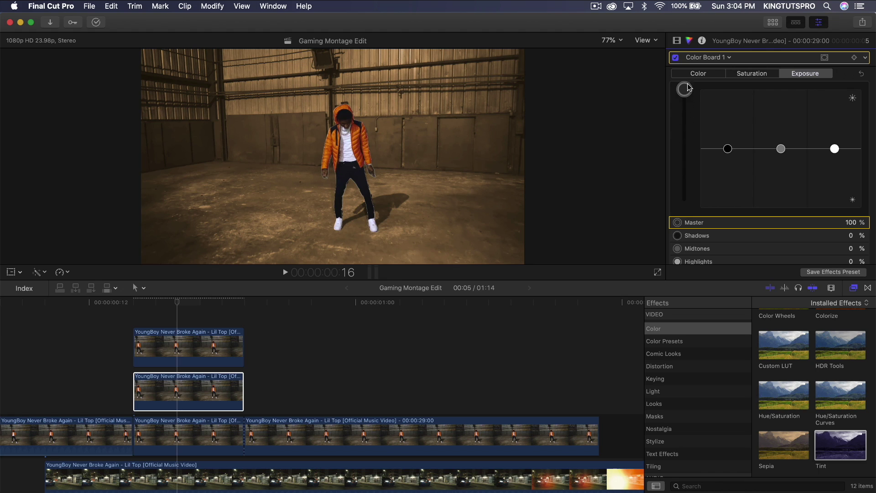
{"action": "left_click", "coordinate": [743, 75]}
{"action": "left_click_drag", "start_coordinate": [688, 148], "coordinate": [687, 89]}
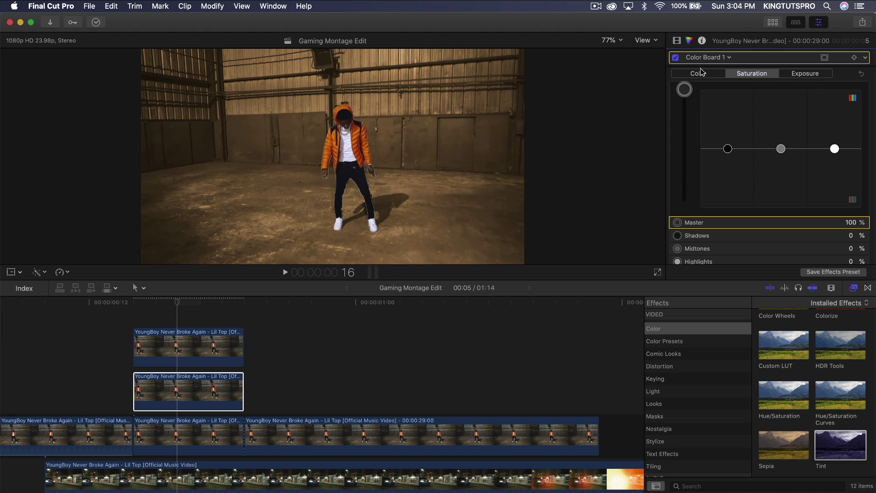
Set the lower masked copy's Color Board Master color to green at 153° and 100%, and return to its video effect settings
{"action": "left_click", "coordinate": [700, 75]}
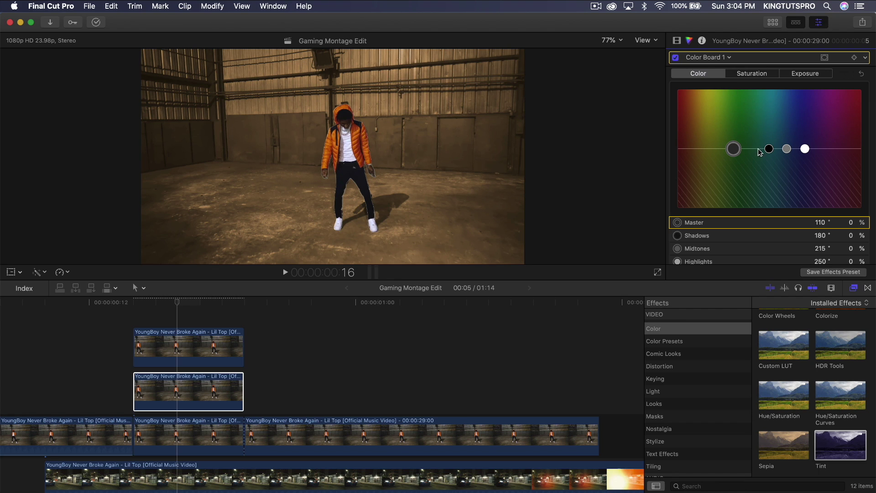
{"action": "left_click_drag", "start_coordinate": [734, 150], "coordinate": [755, 89]}
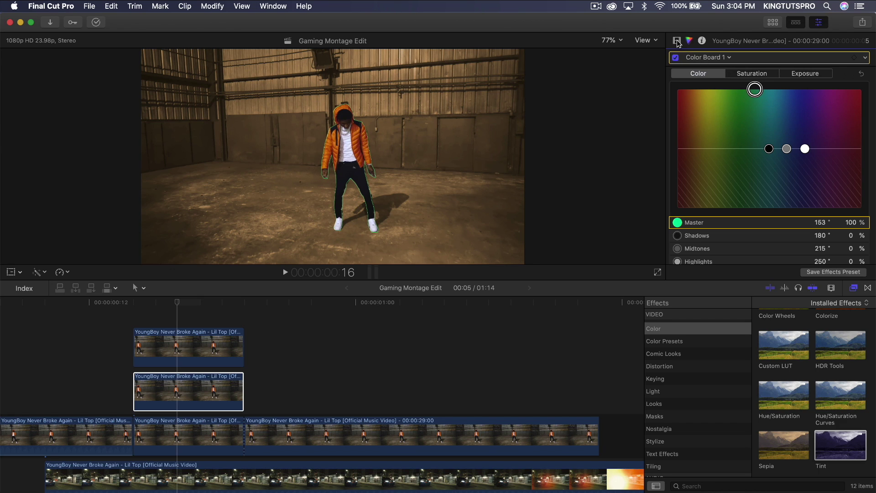
{"action": "key", "text": "Escape"}
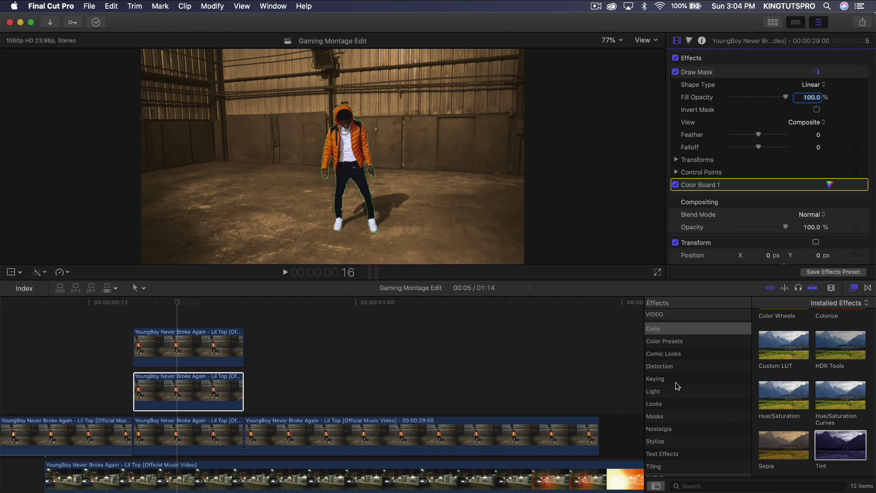
Apply the Focus blur effect to the green masked copy and toggle the clip off and on to compare the glow
{"action": "scroll", "coordinate": [677, 386], "scroll_direction": "up", "scroll_amount": 4}
{"action": "left_click", "coordinate": [661, 377]}
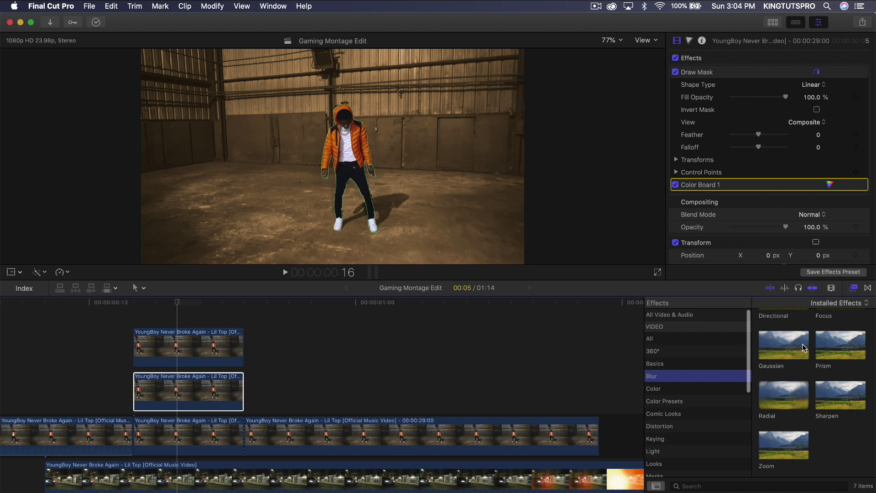
{"action": "scroll", "coordinate": [802, 344], "scroll_direction": "up", "scroll_amount": 2}
{"action": "left_click_drag", "start_coordinate": [840, 325], "coordinate": [196, 402]}
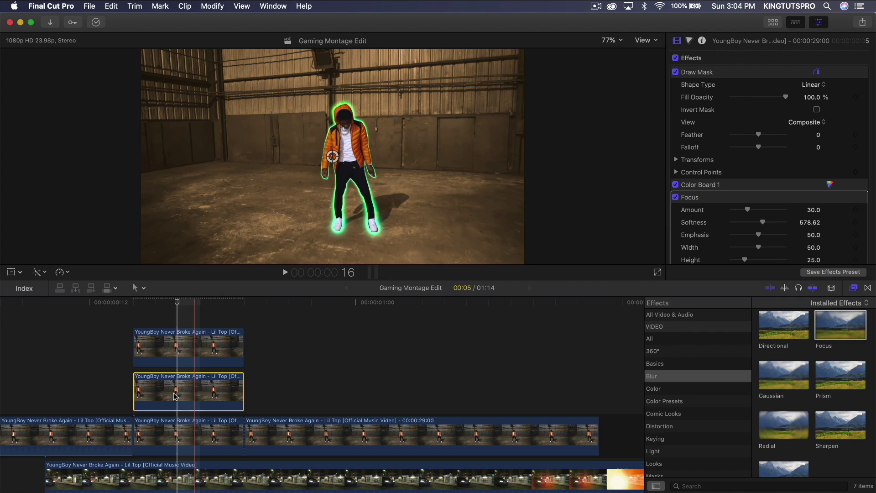
{"action": "key", "text": "v"}
{"action": "key", "text": "v"}
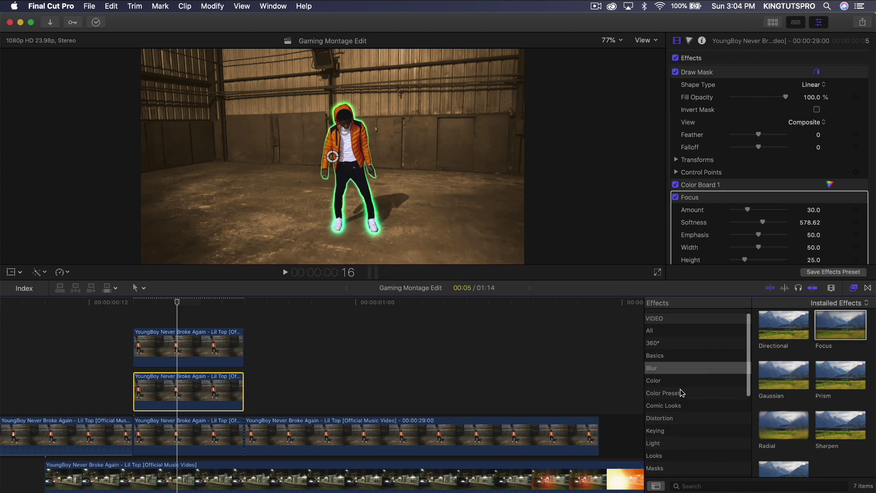
Apply the Prism blur effect to the glowing masked copy and bring its Prism settings into view
{"action": "left_click", "coordinate": [842, 374]}
{"action": "left_click_drag", "start_coordinate": [842, 374], "coordinate": [201, 391]}
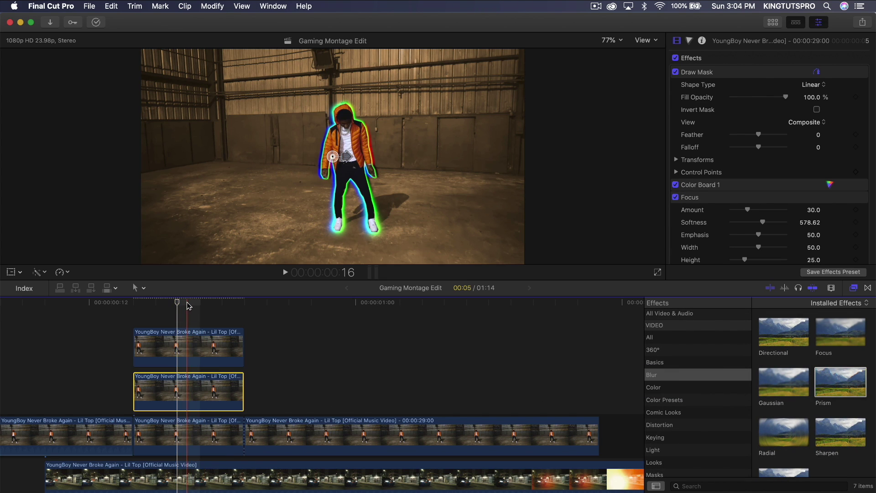
{"action": "left_click", "coordinate": [173, 302]}
{"action": "scroll", "coordinate": [739, 205], "scroll_direction": "down", "scroll_amount": 5}
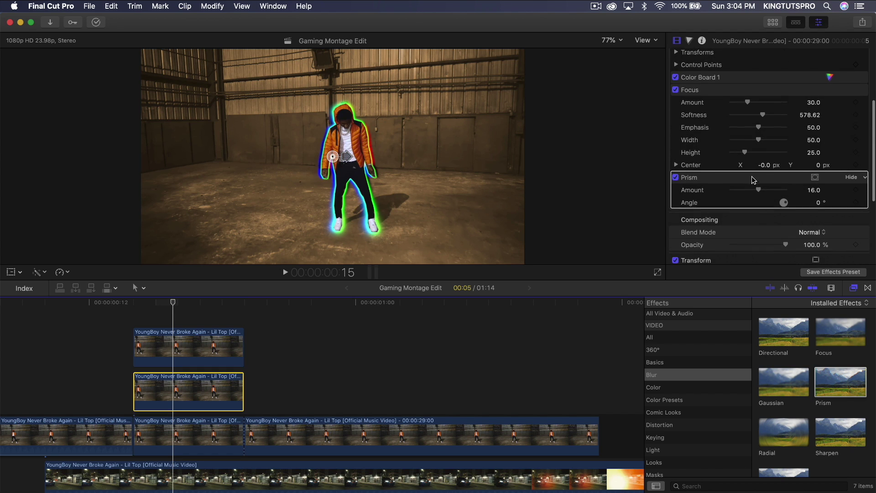
Set the Prism effect's Amount to 5.0 on the glowing lower masked copy
{"action": "scroll", "coordinate": [752, 187], "scroll_direction": "up", "scroll_amount": 1}
{"action": "left_click_drag", "start_coordinate": [756, 194], "coordinate": [739, 197]}
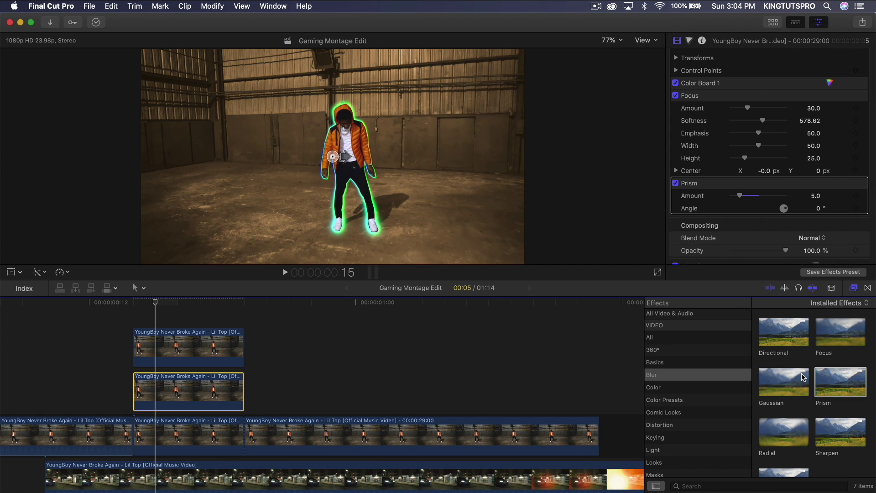
{"action": "scroll", "coordinate": [803, 377], "scroll_direction": "down", "scroll_amount": 2}
Toggle the upper masked dancer copy off and on to compare it against the glowing copy beneath
{"action": "left_click", "coordinate": [165, 345]}
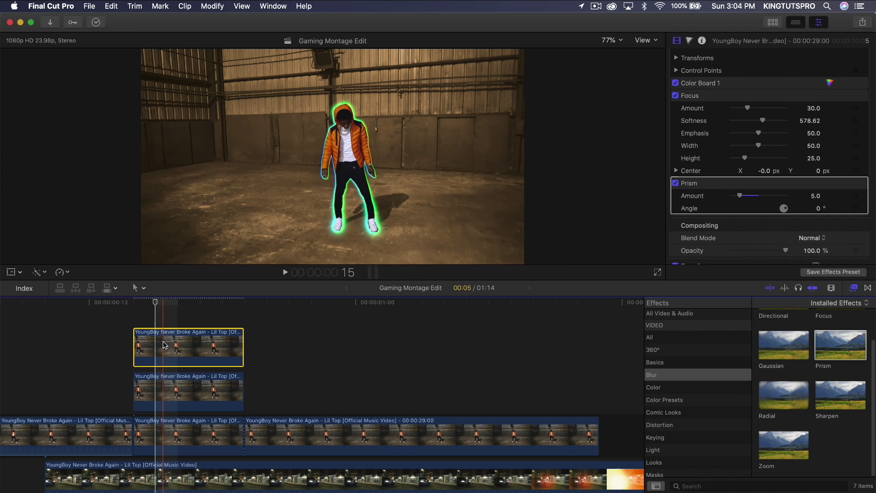
{"action": "key", "text": "v"}
{"action": "key", "text": "v"}
{"action": "key", "text": "v"}
{"action": "key", "text": "v"}
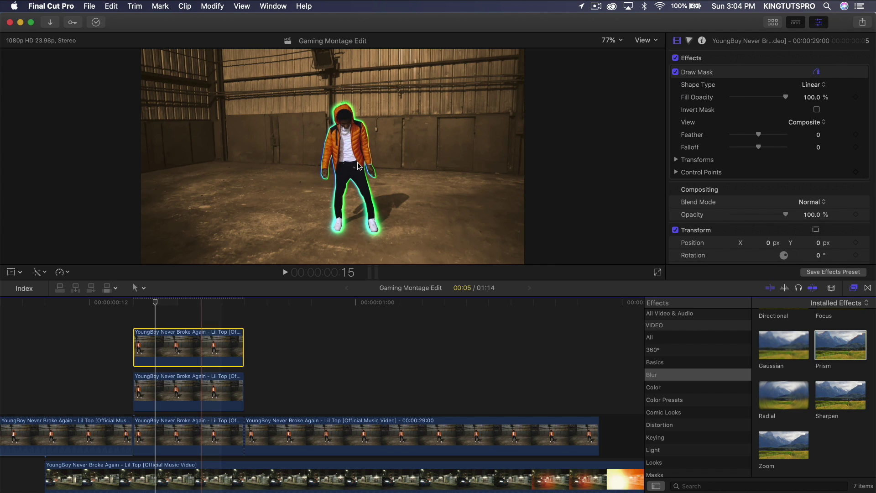
{"action": "left_click", "coordinate": [675, 72]}
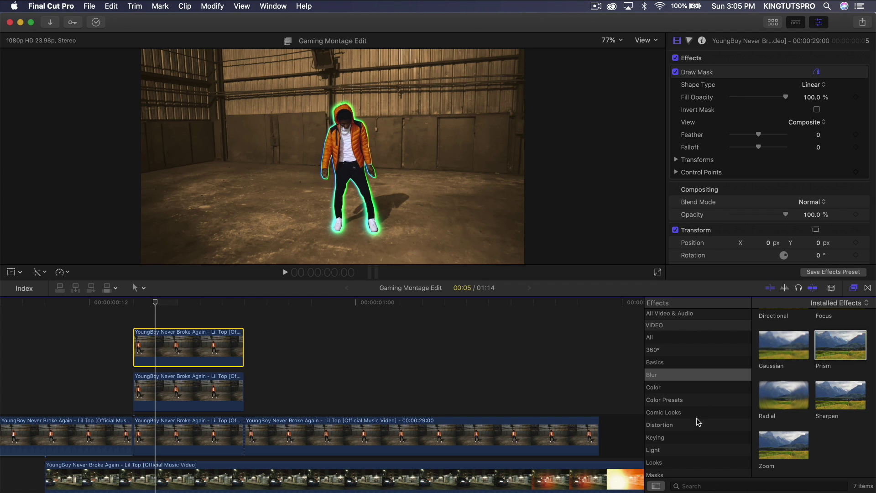
Apply the Underwater distortion effect to the upper masked dancer copy
{"action": "scroll", "coordinate": [696, 417], "scroll_direction": "down", "scroll_amount": 3}
{"action": "left_click", "coordinate": [673, 386]}
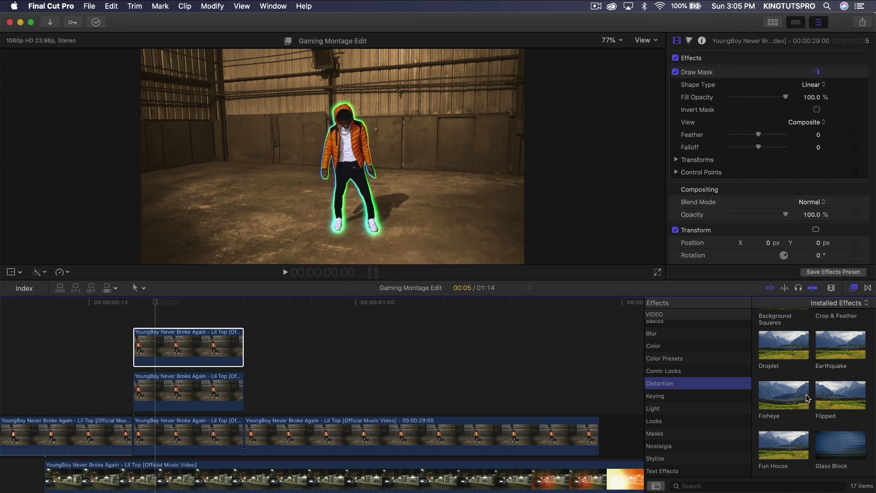
{"action": "scroll", "coordinate": [806, 398], "scroll_direction": "down", "scroll_amount": 10}
{"action": "scroll", "coordinate": [825, 374], "scroll_direction": "up", "scroll_amount": 1}
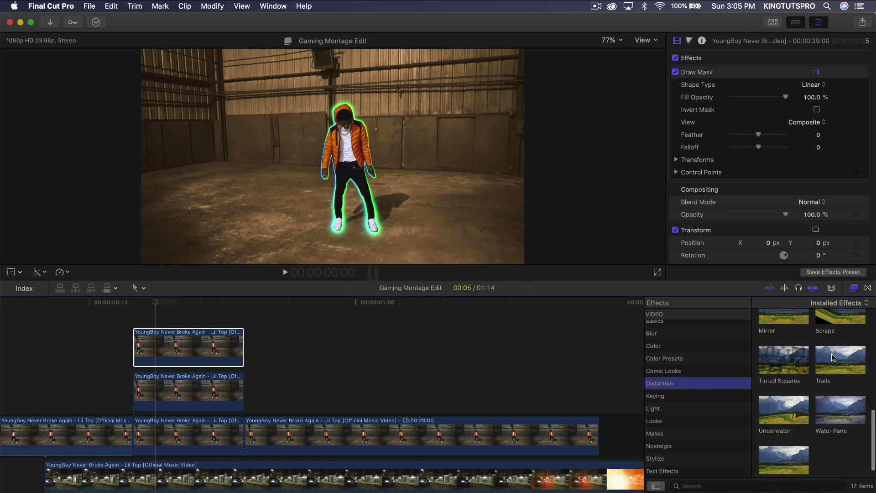
{"action": "left_click_drag", "start_coordinate": [783, 406], "coordinate": [201, 349]}
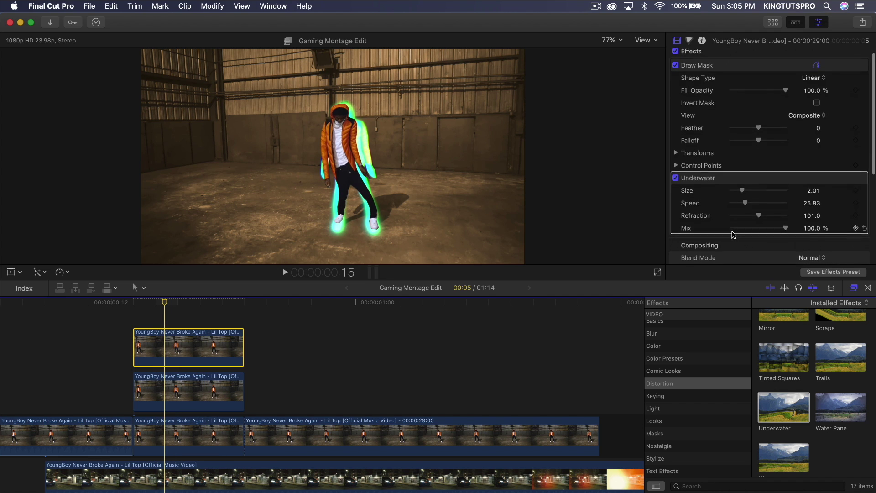
Set the Underwater effect's Size to 3.49 and Speed to 28.99, and play back the dancer's movement
{"action": "scroll", "coordinate": [748, 205], "scroll_direction": "down", "scroll_amount": 1}
{"action": "mouse_move", "coordinate": [742, 188]}
{"action": "left_mouse_down"}
{"action": "mouse_move", "coordinate": [733, 191]}
{"action": "mouse_move", "coordinate": [752, 192]}
{"action": "mouse_move", "coordinate": [743, 200]}
{"action": "left_mouse_up"}
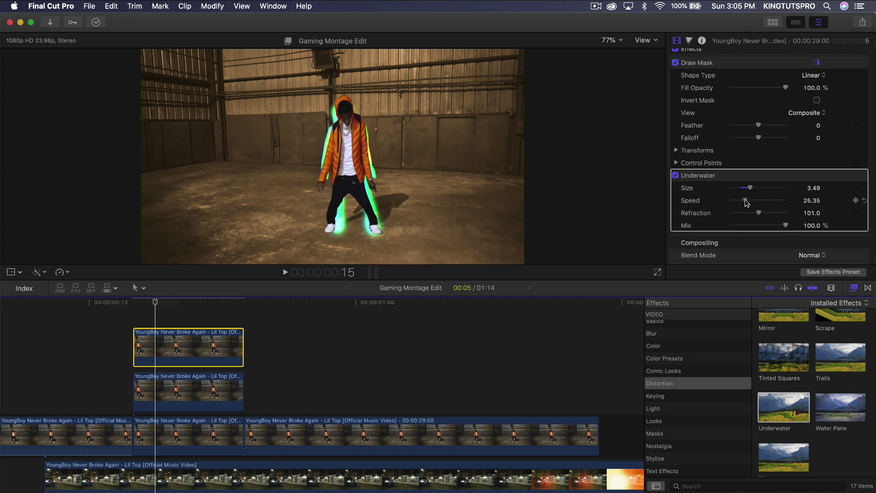
{"action": "left_click", "coordinate": [192, 305]}
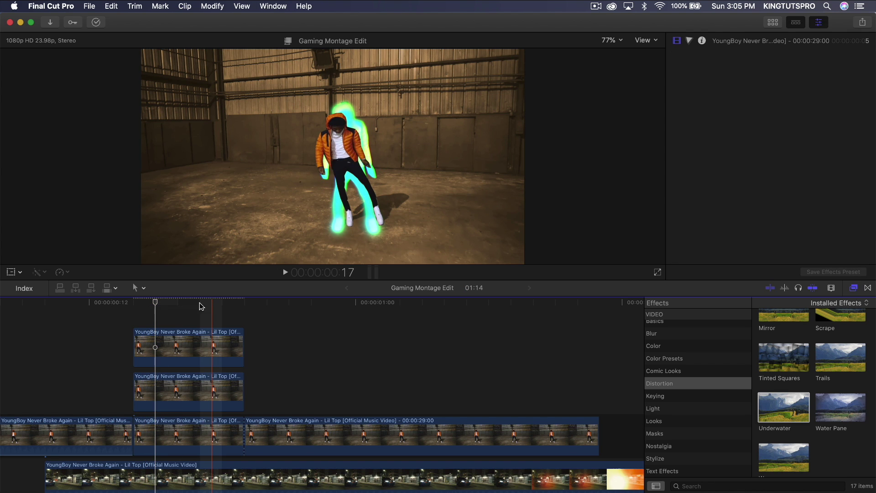
{"action": "key", "text": "space"}
{"action": "left_click", "coordinate": [144, 304]}
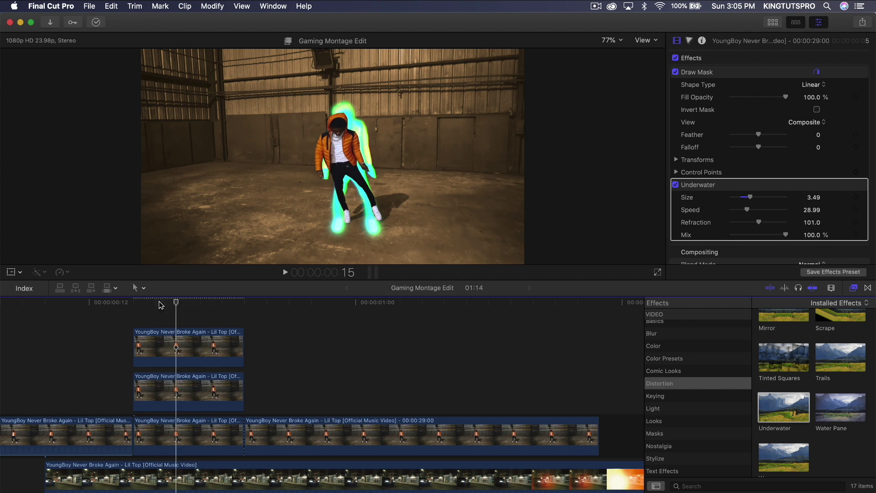
{"action": "key", "text": "space"}
{"action": "left_click", "coordinate": [159, 303]}
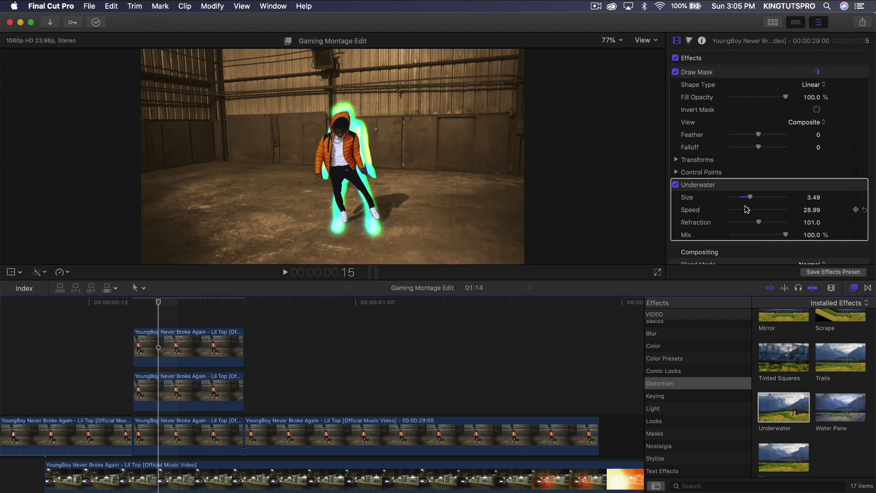
Set the upper copy's Underwater Speed to 35.39 and Refraction to 59.0, and replay the section
{"action": "left_click_drag", "start_coordinate": [746, 212], "coordinate": [749, 209]}
{"action": "left_click", "coordinate": [173, 388]}
{"action": "left_click", "coordinate": [223, 361]}
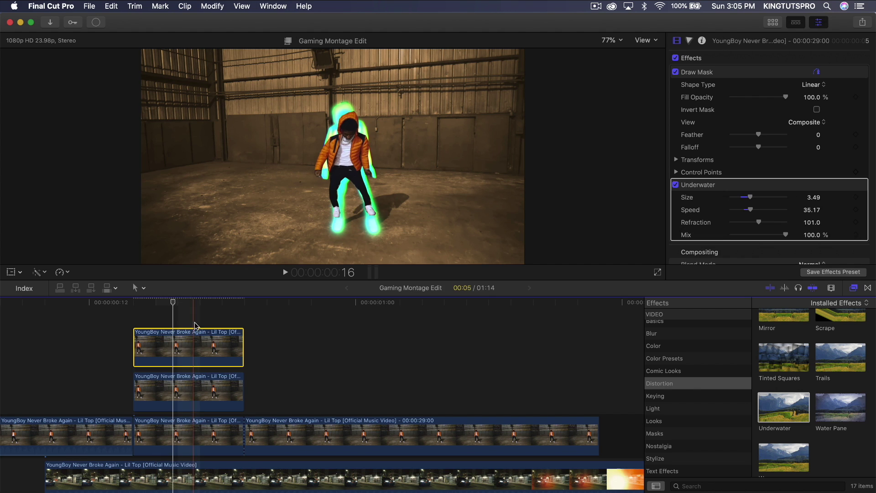
{"action": "key", "text": "space"}
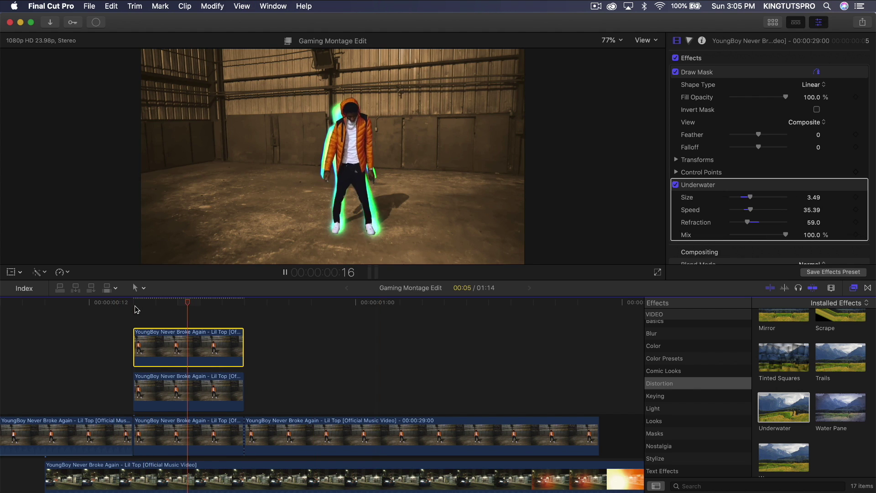
{"action": "key", "text": "space"}
Apply the Bad TV stylize effect to the upper masked copy and preview a frame of it
{"action": "scroll", "coordinate": [247, 344], "scroll_direction": "up", "scroll_amount": 1}
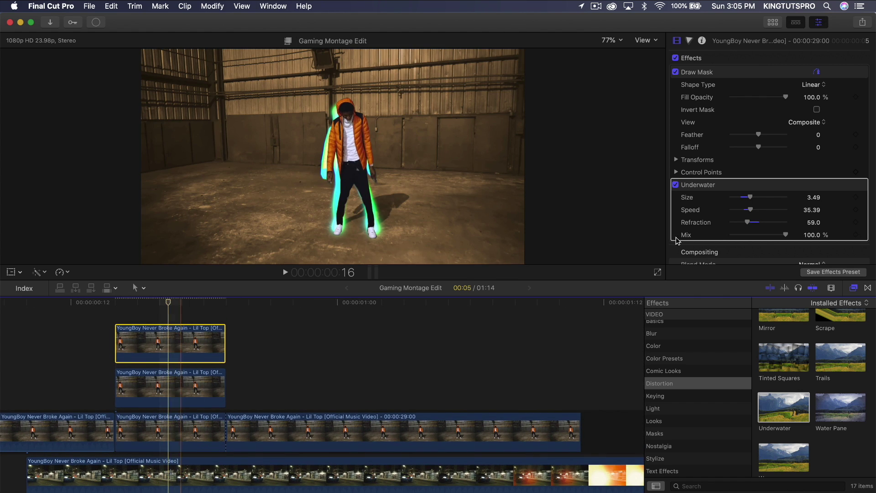
{"action": "left_click", "coordinate": [655, 458]}
{"action": "left_click_drag", "start_coordinate": [839, 322], "coordinate": [152, 343]}
{"action": "left_click", "coordinate": [172, 301]}
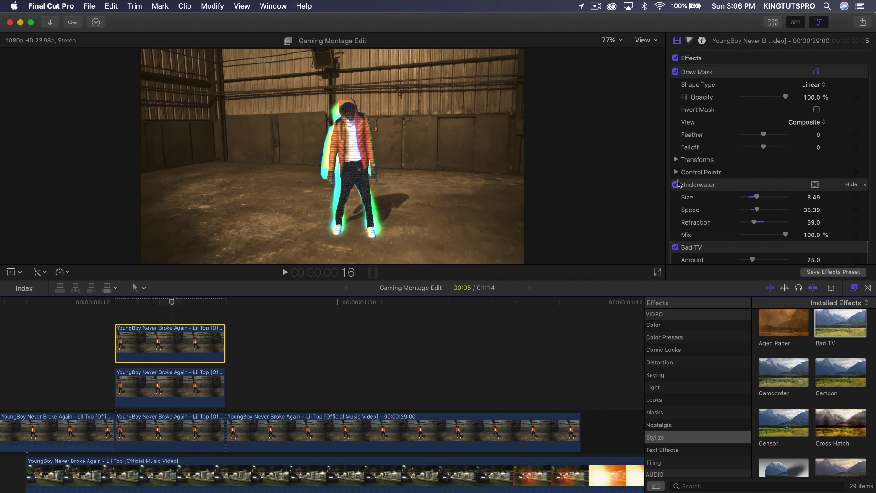
Set the Bad TV effect's Static Type to Pink Noise and its Amount to 11.38
{"action": "scroll", "coordinate": [678, 184], "scroll_direction": "down", "scroll_amount": 3}
{"action": "left_click", "coordinate": [783, 220]}
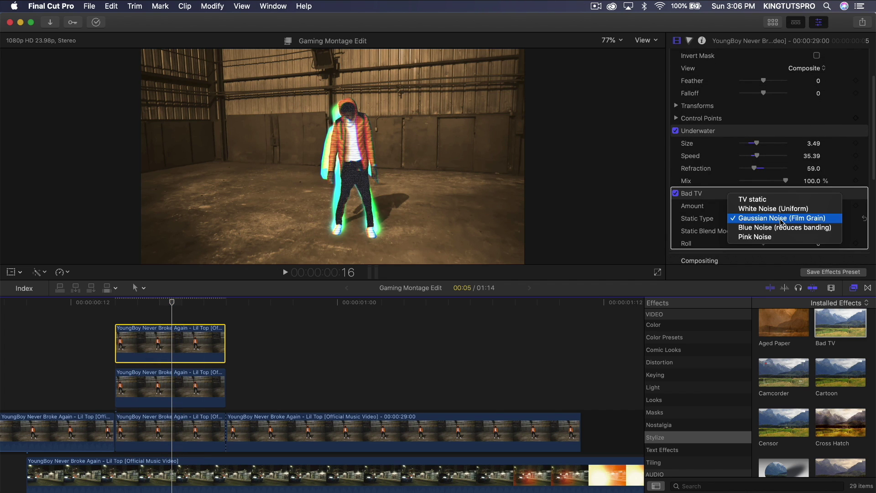
{"action": "left_click", "coordinate": [766, 236]}
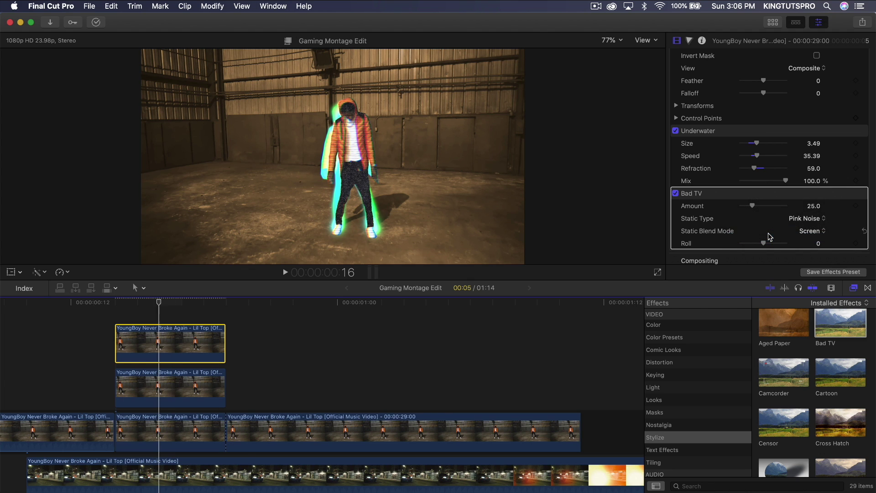
{"action": "left_click", "coordinate": [208, 385]}
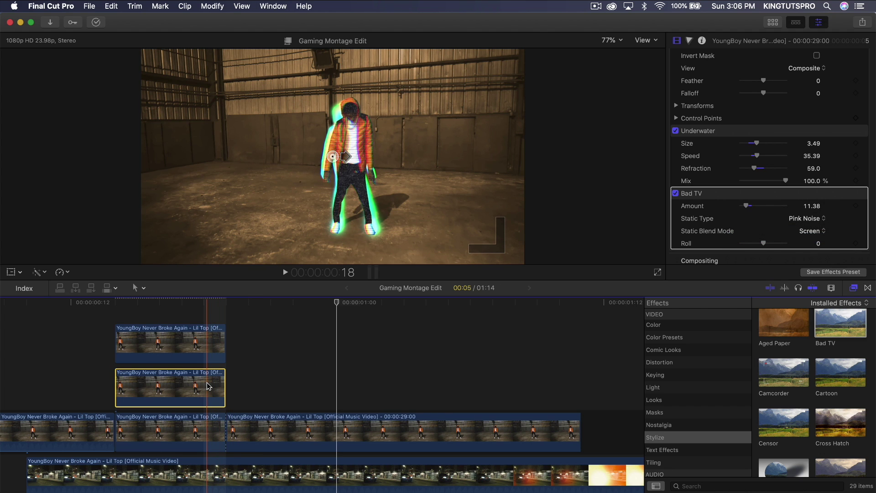
{"action": "left_click_drag", "start_coordinate": [224, 384], "coordinate": [581, 377]}
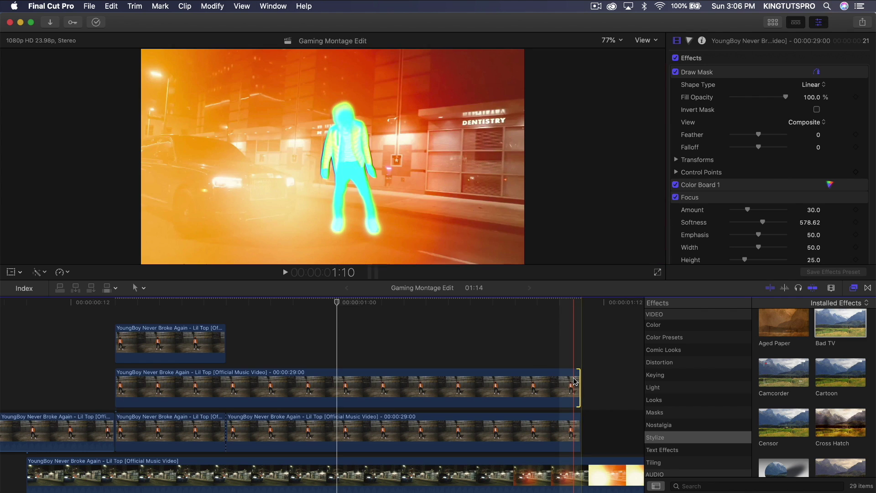
{"action": "left_click", "coordinate": [575, 428]}
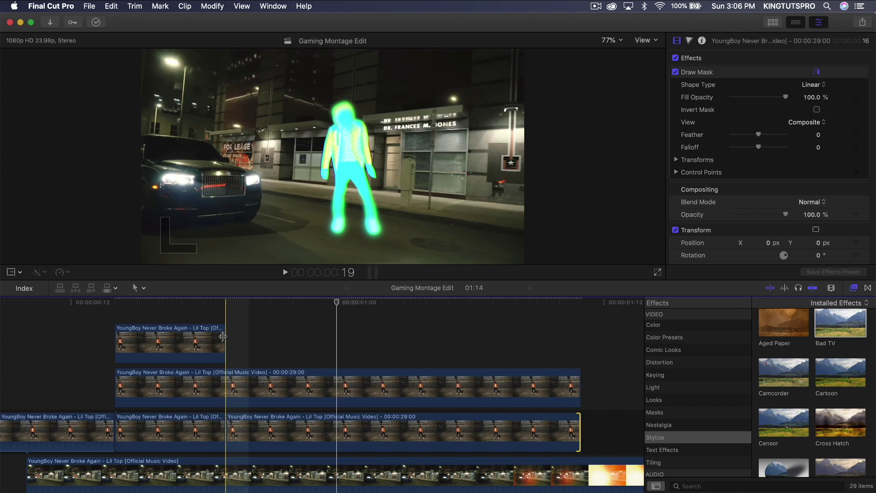
{"action": "key", "text": "super+z"}
{"action": "key", "text": "super+z"}
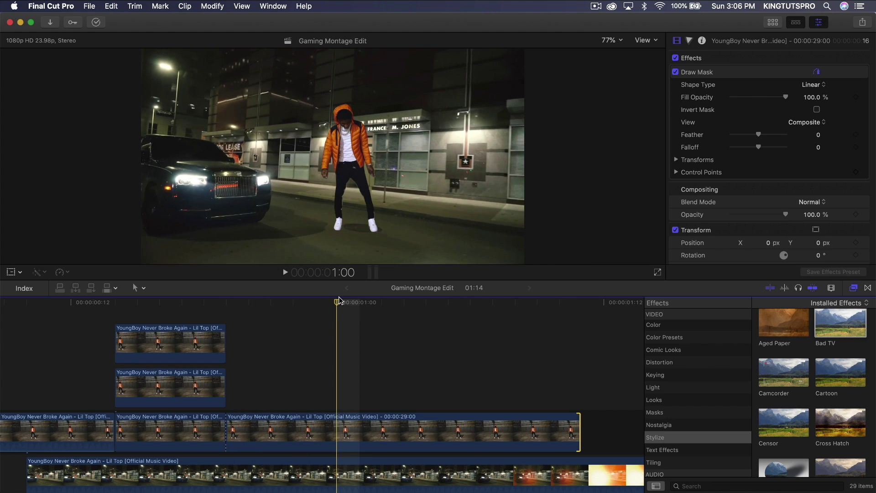
Extend both the glowing masked copy and the upper Bad TV copy to the end of the masked clip beneath
{"action": "left_click", "coordinate": [225, 303]}
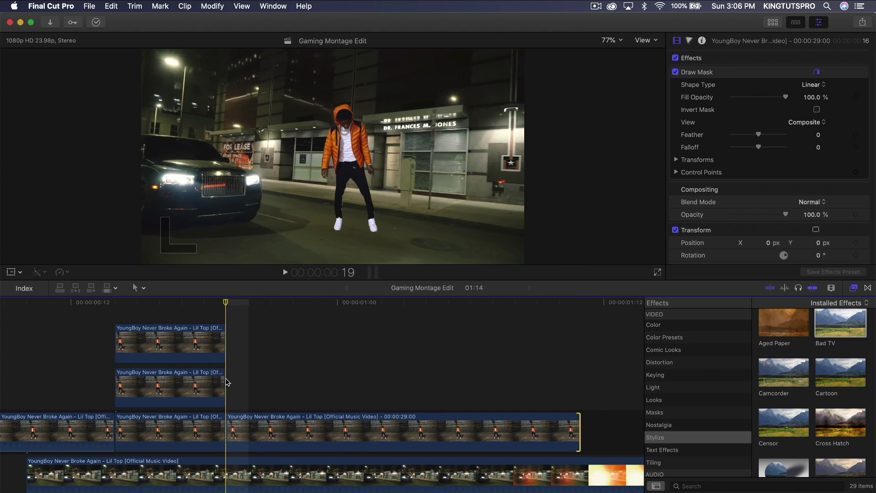
{"action": "left_click_drag", "start_coordinate": [225, 380], "coordinate": [579, 379]}
{"action": "left_click_drag", "start_coordinate": [221, 344], "coordinate": [583, 339]}
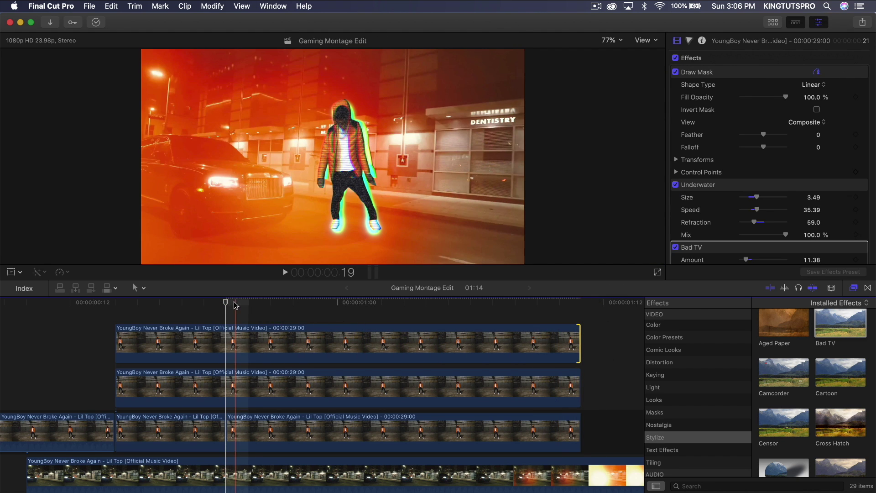
Blade the two extended masked copies at frame 19, in line with the existing cut in the clip beneath
{"action": "scroll", "coordinate": [227, 358], "scroll_direction": "down", "scroll_amount": 2}
{"action": "scroll", "coordinate": [227, 358], "scroll_direction": "down", "scroll_amount": 1}
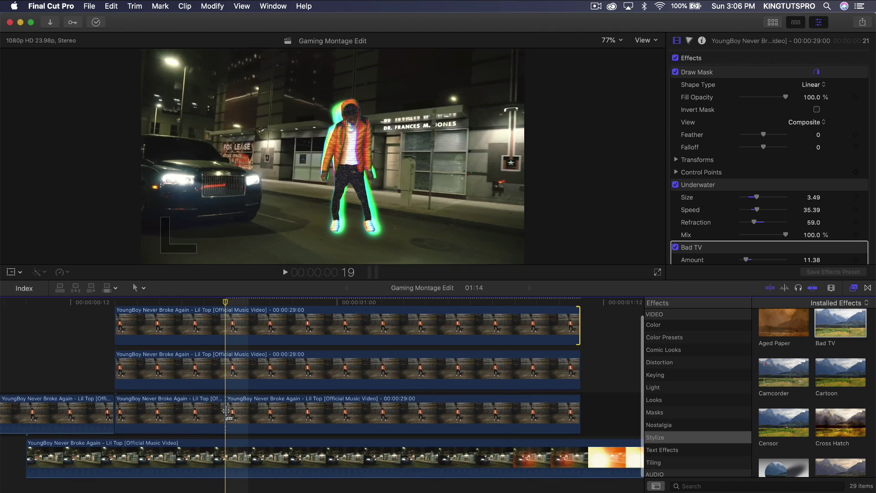
{"action": "key", "text": "r"}
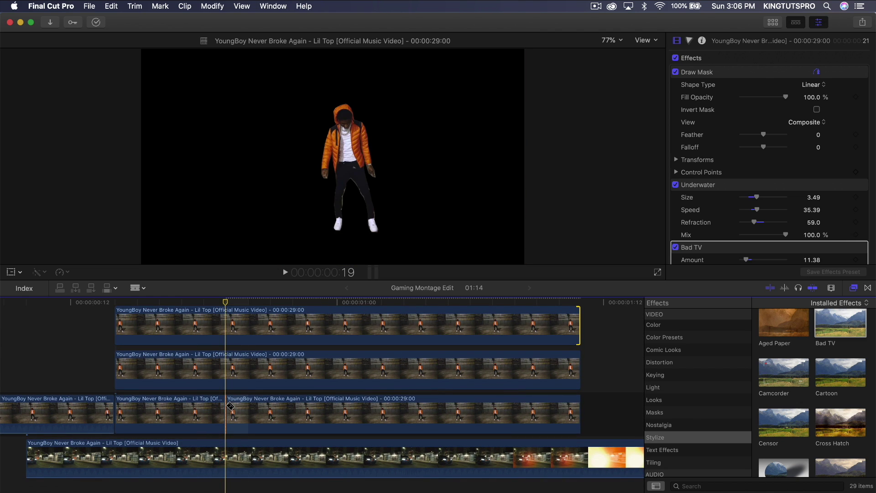
{"action": "left_click", "coordinate": [229, 370]}
{"action": "left_click", "coordinate": [228, 342]}
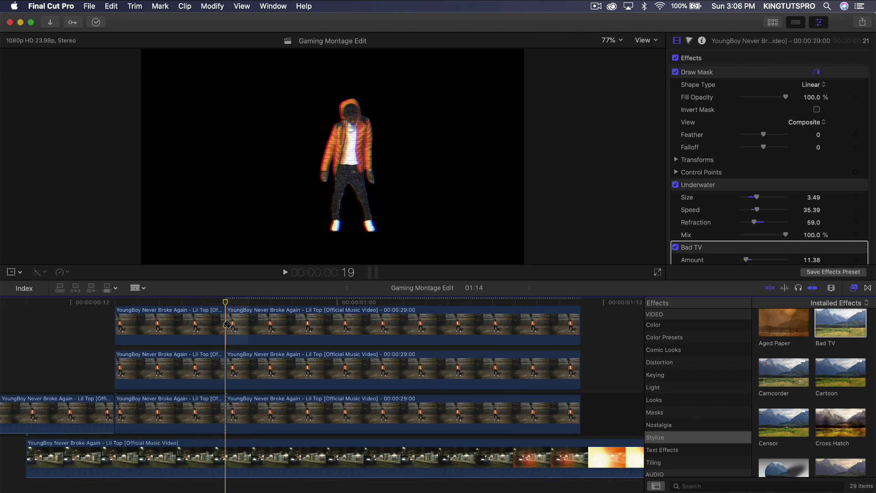
{"action": "key", "text": "a"}
Select the three stacked masked segments after the frame 19 cut and split them all at frame 23
{"action": "left_click", "coordinate": [317, 324]}
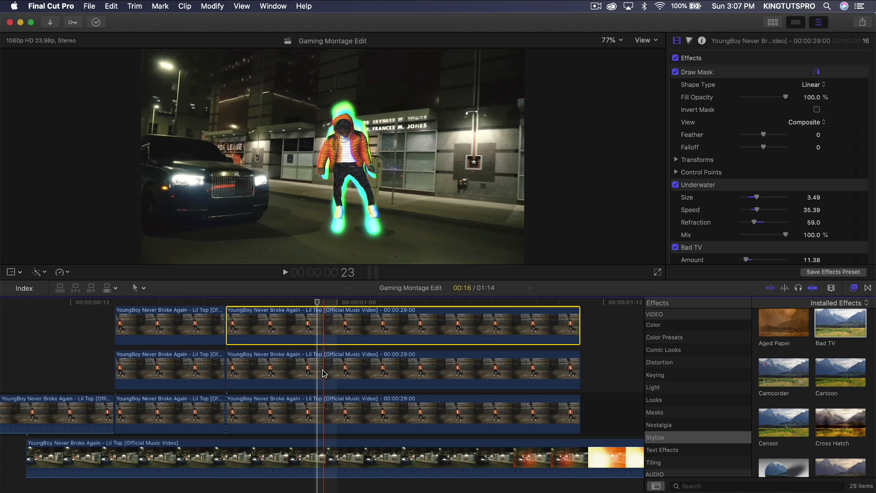
{"action": "left_click", "coordinate": [328, 420], "text": "shift"}
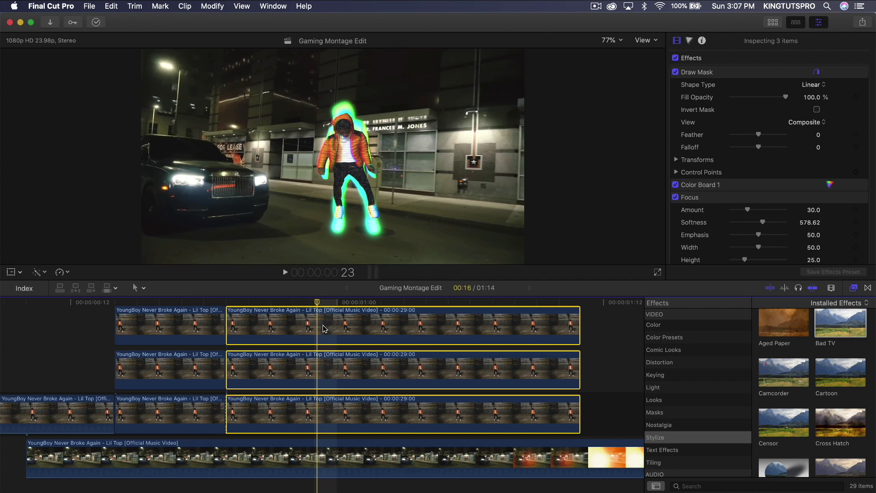
{"action": "key", "text": "super+b"}
{"action": "key", "text": "super+z"}
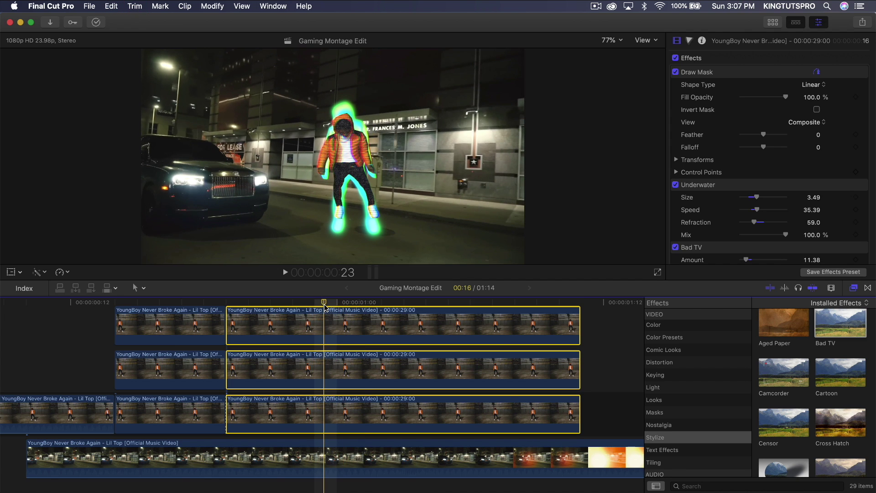
{"action": "key", "text": "super+b"}
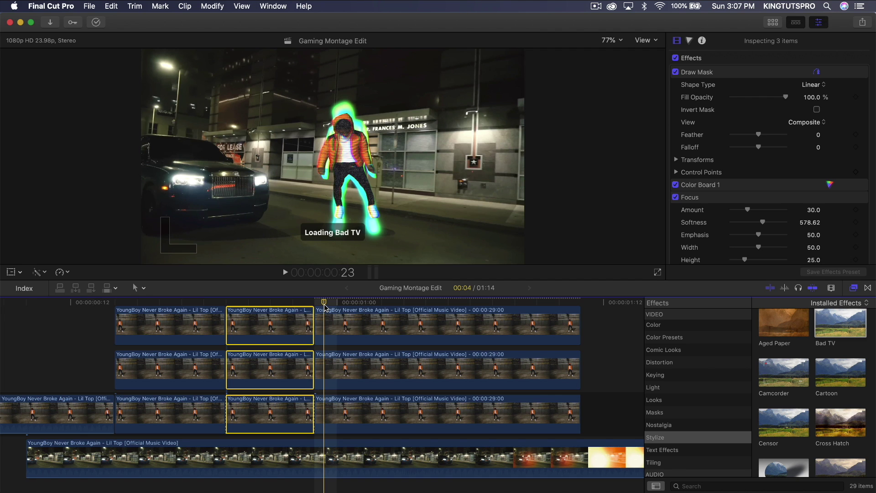
Combine the three stacked masked segments after the frame 23 cut into a compound clip named "effect final"
{"action": "key", "text": "Left"}
{"action": "left_click", "coordinate": [319, 307]}
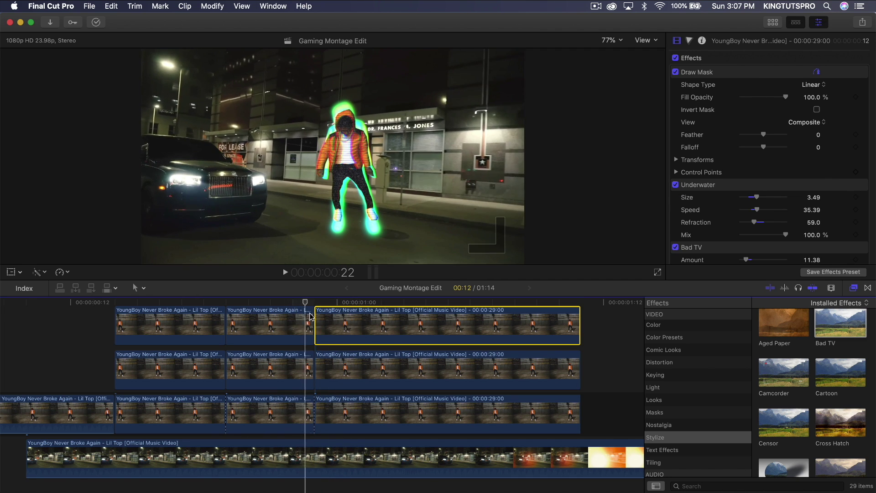
{"action": "left_click", "coordinate": [345, 324]}
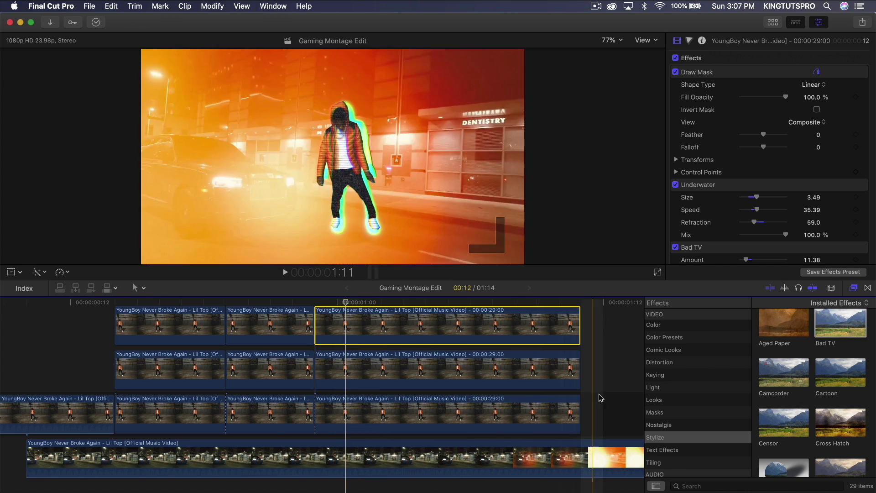
{"action": "left_click", "coordinate": [570, 404]}
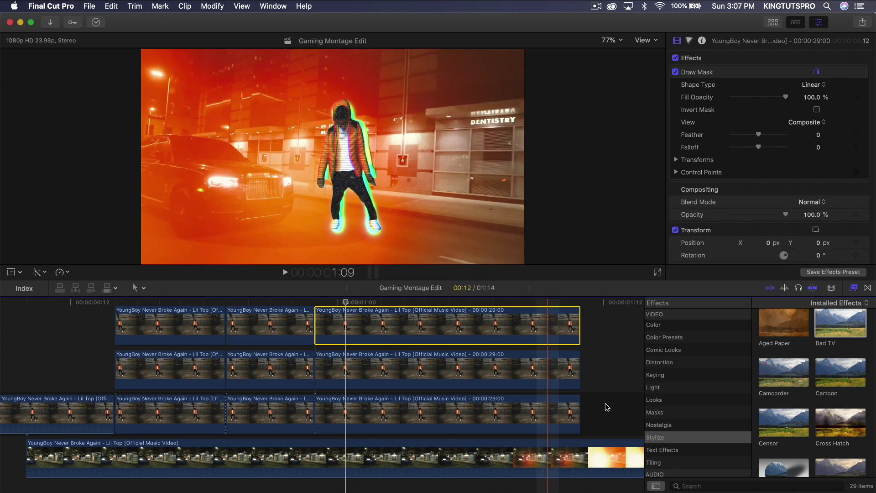
{"action": "left_click_drag", "start_coordinate": [607, 407], "coordinate": [516, 327]}
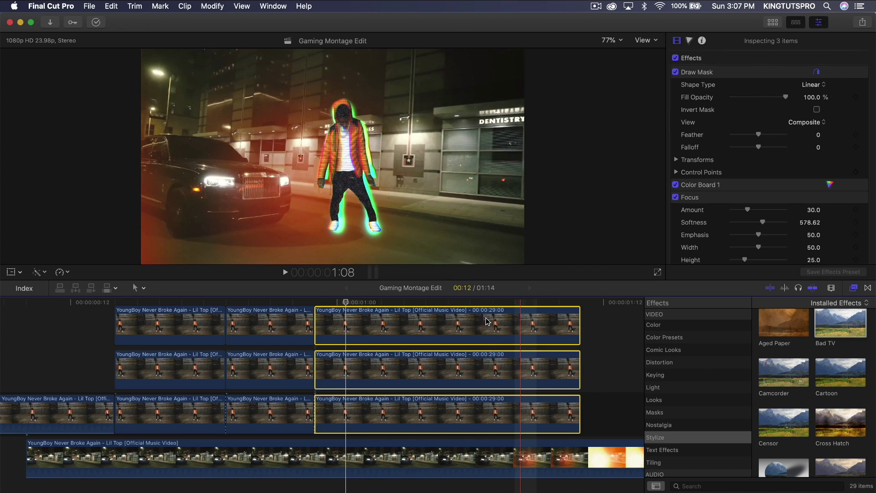
{"action": "right_click", "coordinate": [487, 321]}
{"action": "left_click", "coordinate": [498, 319]}
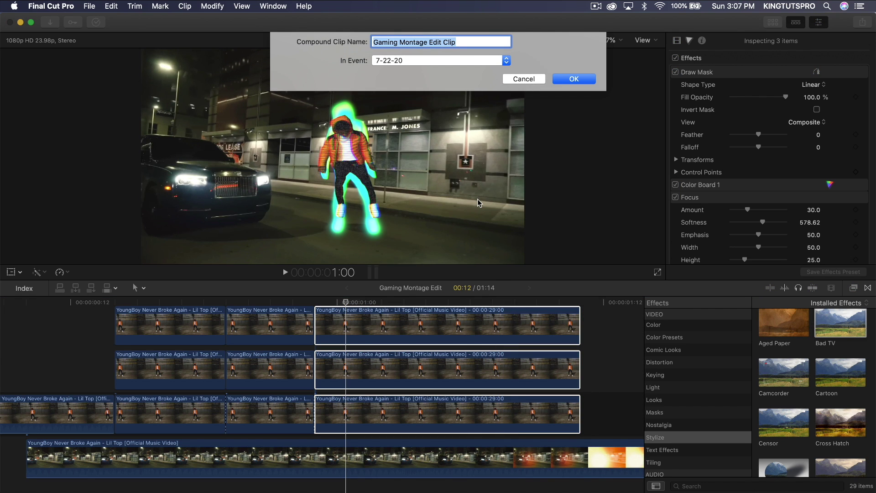
{"action": "type", "text": "effec"}
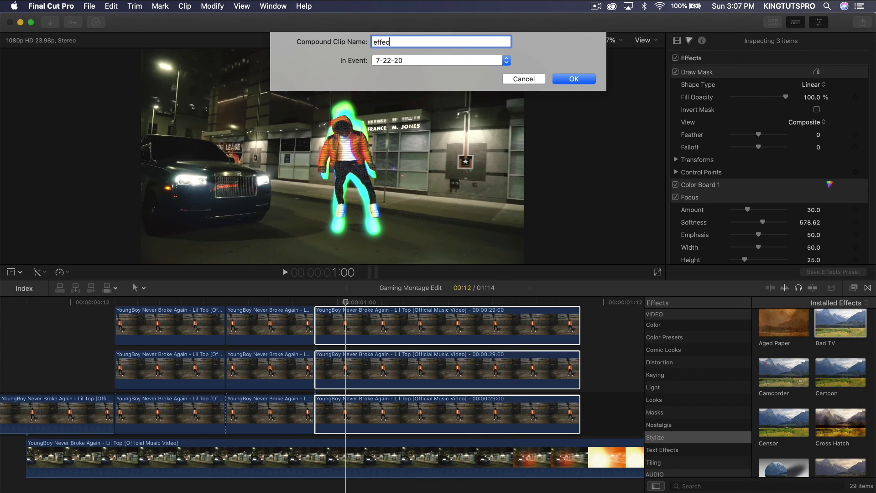
{"action": "type", "text": "t final"}
{"action": "key", "text": "Return"}
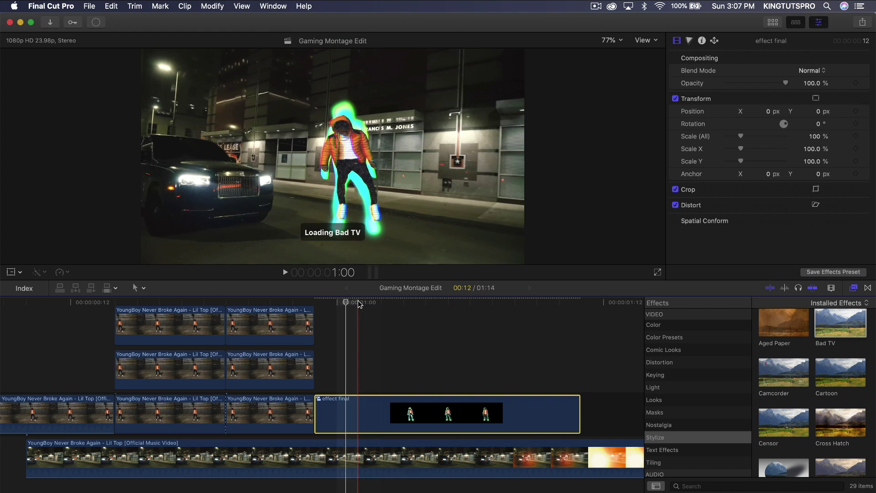
Add the Wave distortion effect to the "effect final" clip and keyframe its Amount at 0 on the clip's start at frame 23
{"action": "key", "text": "v"}
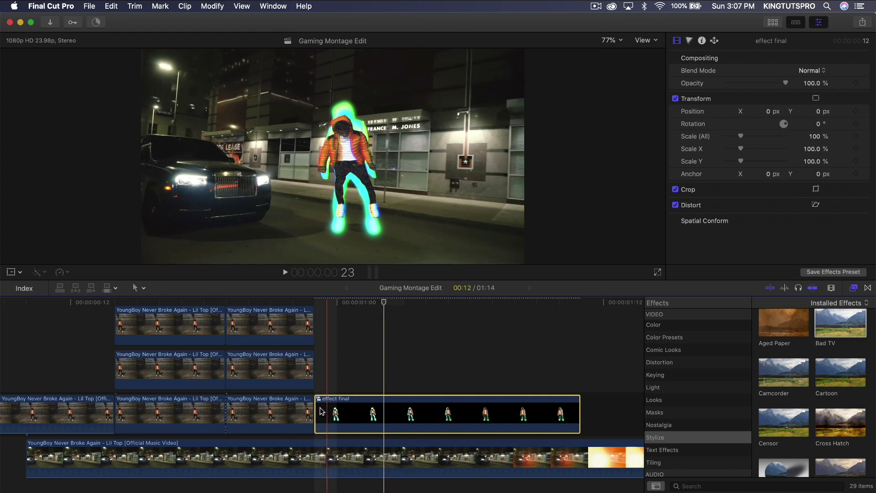
{"action": "key", "text": "v"}
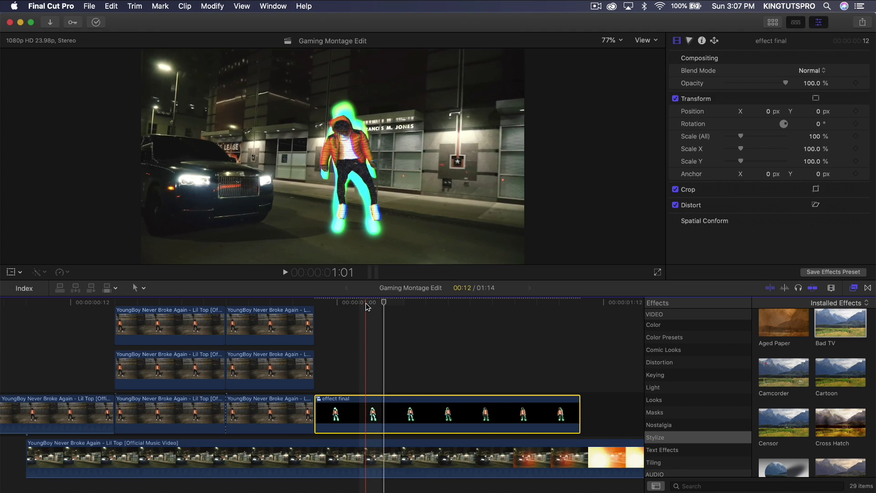
{"action": "left_click_drag", "start_coordinate": [367, 306], "coordinate": [316, 305]}
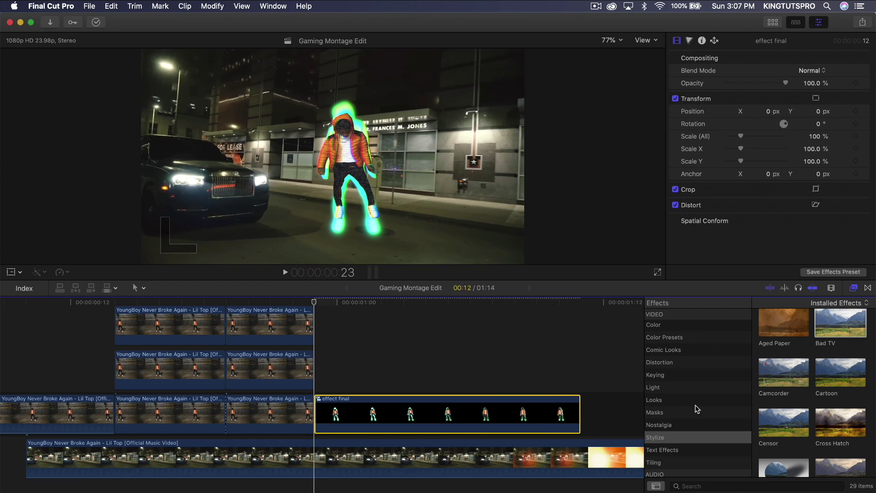
{"action": "scroll", "coordinate": [679, 418], "scroll_direction": "down", "scroll_amount": 3}
{"action": "left_click", "coordinate": [670, 366]}
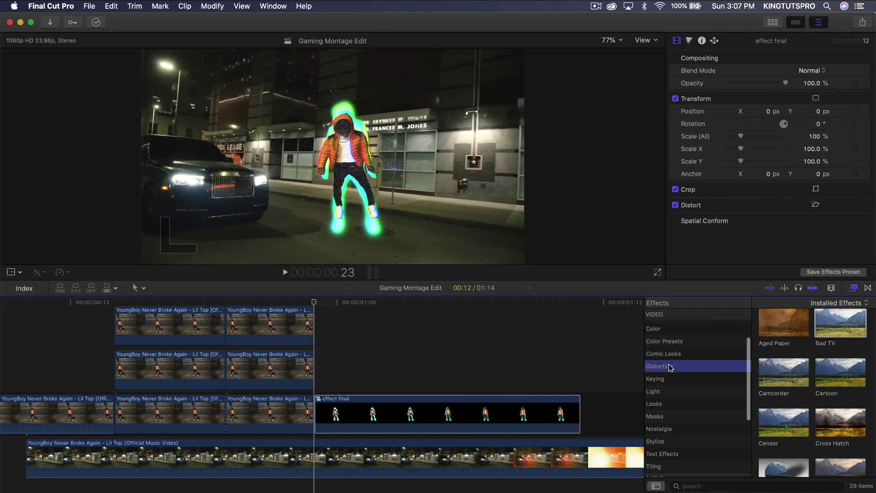
{"action": "scroll", "coordinate": [842, 385], "scroll_direction": "down", "scroll_amount": 8}
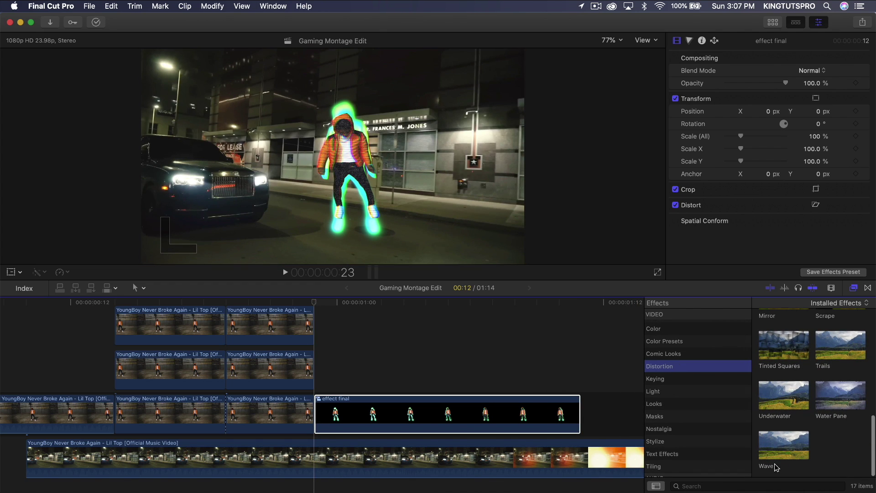
{"action": "left_click", "coordinate": [783, 395]}
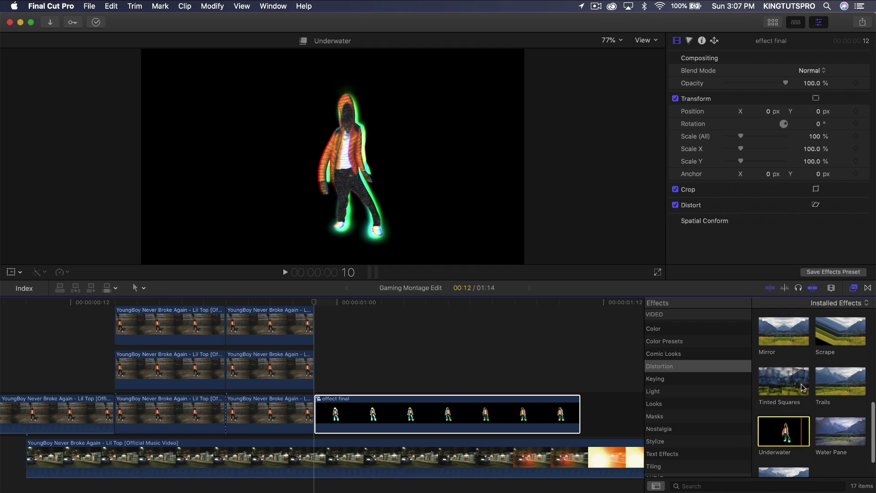
{"action": "scroll", "coordinate": [833, 346], "scroll_direction": "up", "scroll_amount": 3}
{"action": "scroll", "coordinate": [834, 365], "scroll_direction": "down", "scroll_amount": 2}
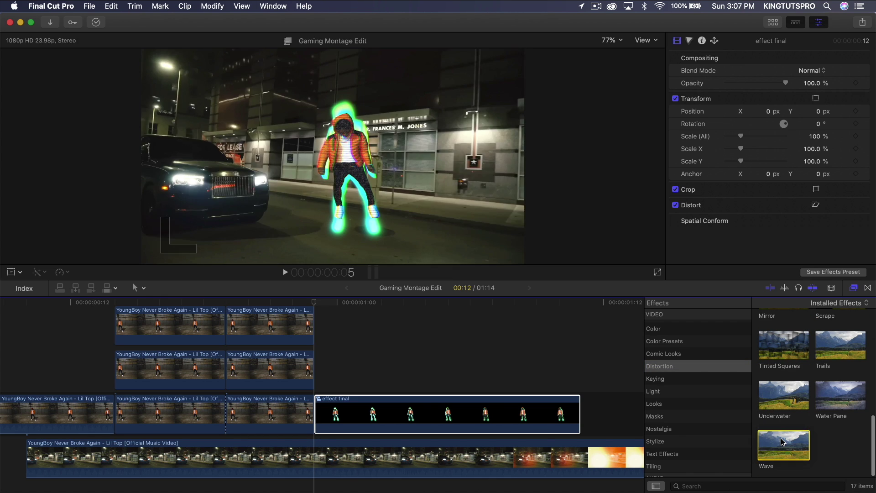
{"action": "left_click_drag", "start_coordinate": [783, 445], "coordinate": [468, 418]}
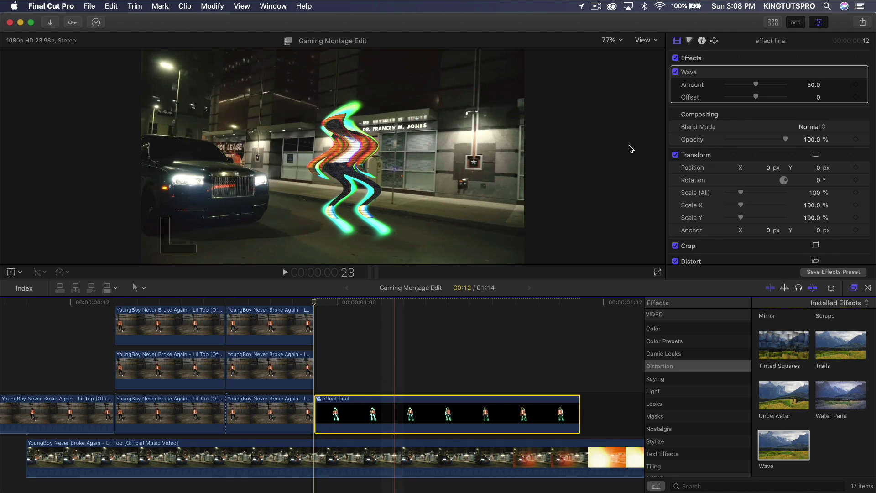
{"action": "left_click_drag", "start_coordinate": [755, 86], "coordinate": [730, 87]}
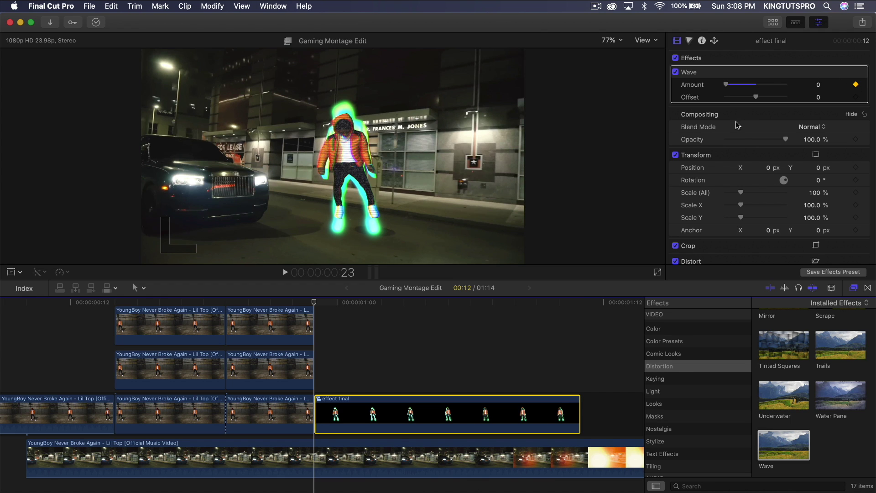
Add the Scrape effect to the "effect final" clip with Rotation about 265.1° and Amount 29.96
{"action": "scroll", "coordinate": [785, 386], "scroll_direction": "up", "scroll_amount": 3}
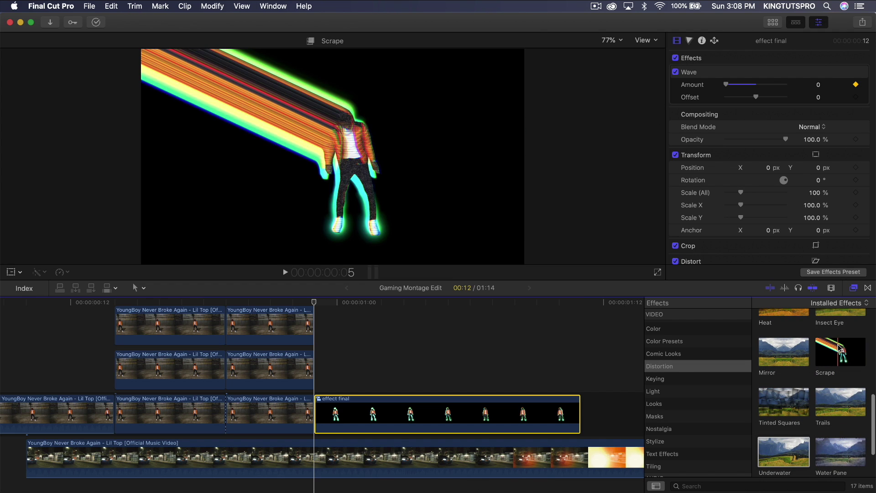
{"action": "left_click_drag", "start_coordinate": [842, 357], "coordinate": [444, 413]}
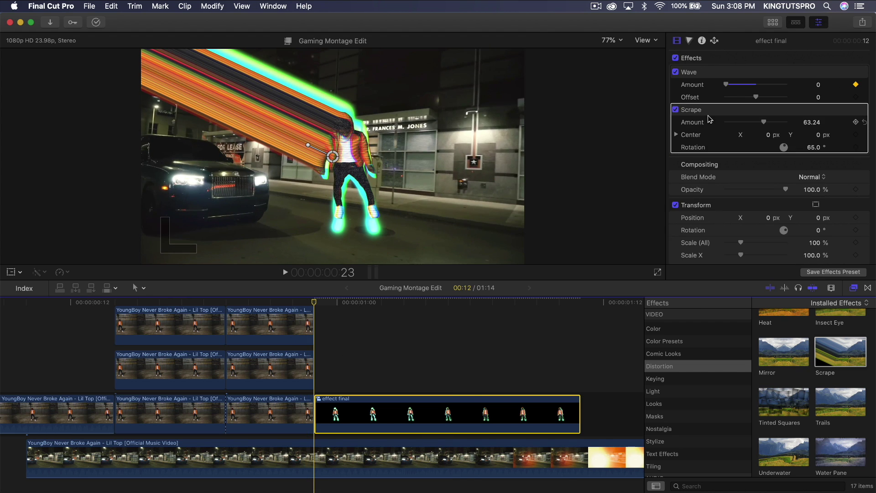
{"action": "mouse_move", "coordinate": [310, 146]}
{"action": "left_mouse_down"}
{"action": "mouse_move", "coordinate": [335, 129]}
{"action": "mouse_move", "coordinate": [360, 159]}
{"action": "mouse_move", "coordinate": [340, 130]}
{"action": "mouse_move", "coordinate": [306, 155]}
{"action": "mouse_move", "coordinate": [319, 132]}
{"action": "mouse_move", "coordinate": [342, 131]}
{"action": "mouse_move", "coordinate": [361, 145]}
{"action": "mouse_move", "coordinate": [361, 157]}
{"action": "mouse_move", "coordinate": [306, 158]}
{"action": "mouse_move", "coordinate": [317, 179]}
{"action": "mouse_move", "coordinate": [360, 159]}
{"action": "left_mouse_up"}
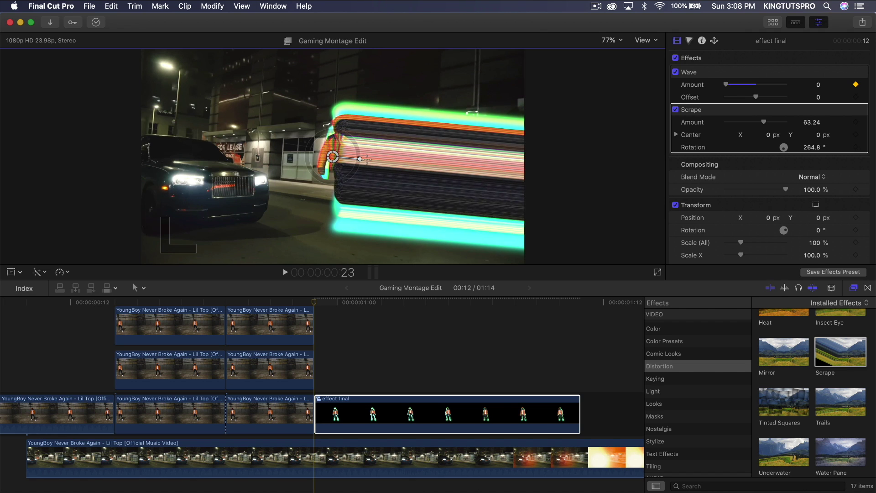
{"action": "mouse_move", "coordinate": [763, 123]}
{"action": "left_mouse_down"}
{"action": "mouse_move", "coordinate": [730, 123]}
{"action": "mouse_move", "coordinate": [744, 124]}
{"action": "left_mouse_up"}
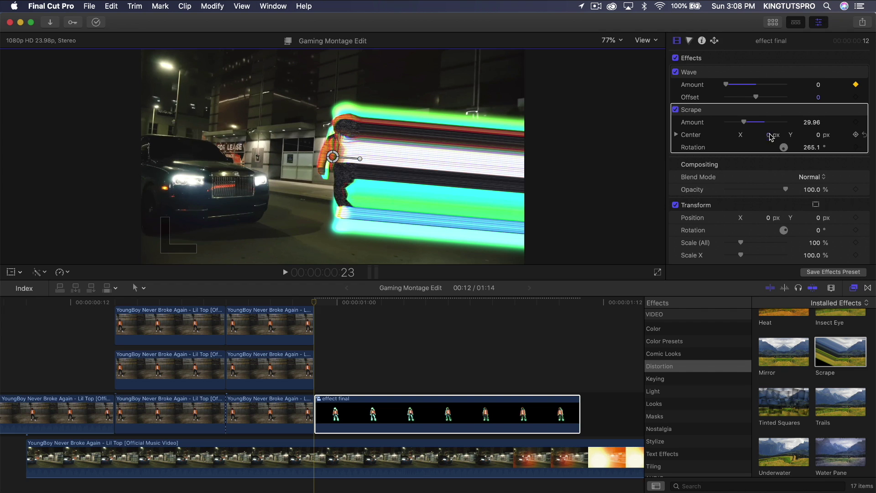
Try out the Scrape's Center X offset, reset it, and keyframe Center at 0 px, 0 px on frame 23
{"action": "left_click_drag", "start_coordinate": [769, 137], "coordinate": [774, 138]}
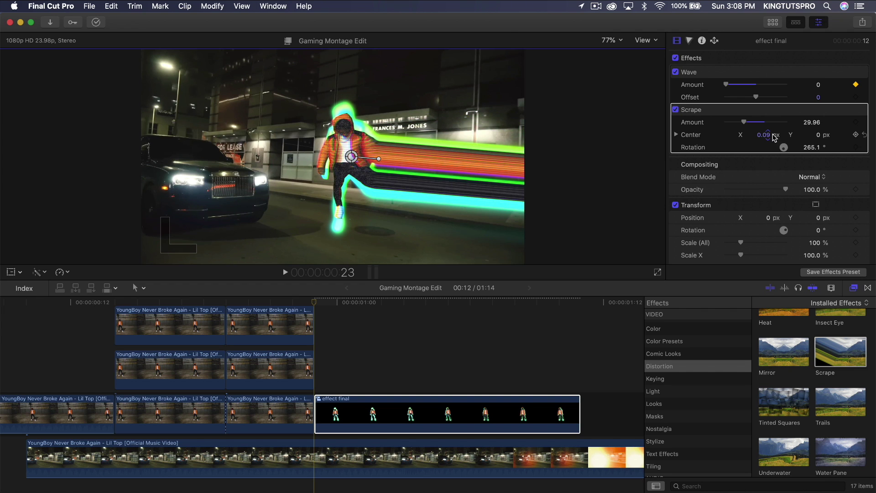
{"action": "left_click", "coordinate": [864, 135]}
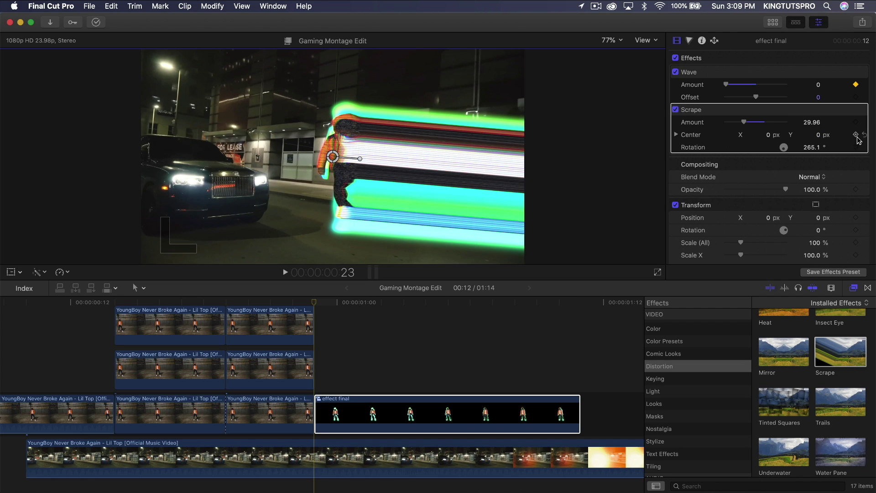
{"action": "left_click", "coordinate": [315, 305]}
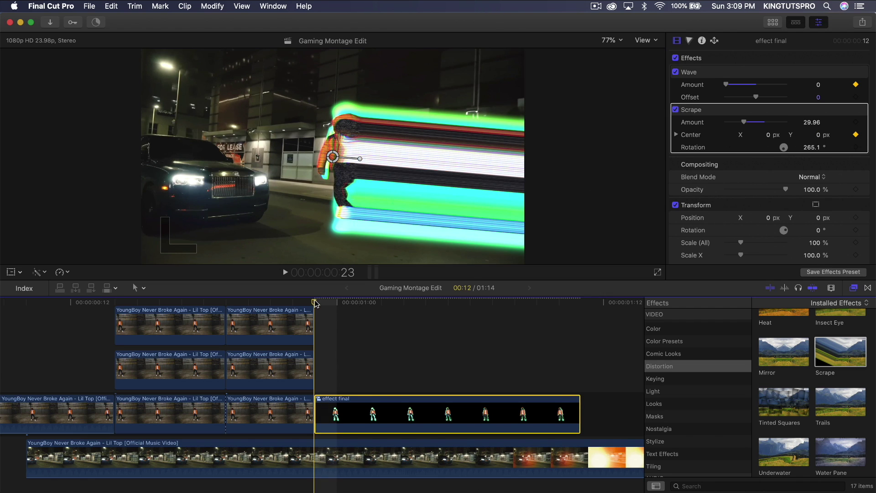
At 1:10, keyframe the Scrape's Center X at about -0.14 px and raise the Wave Amount to animate both effects
{"action": "left_click_drag", "start_coordinate": [317, 304], "coordinate": [560, 305]}
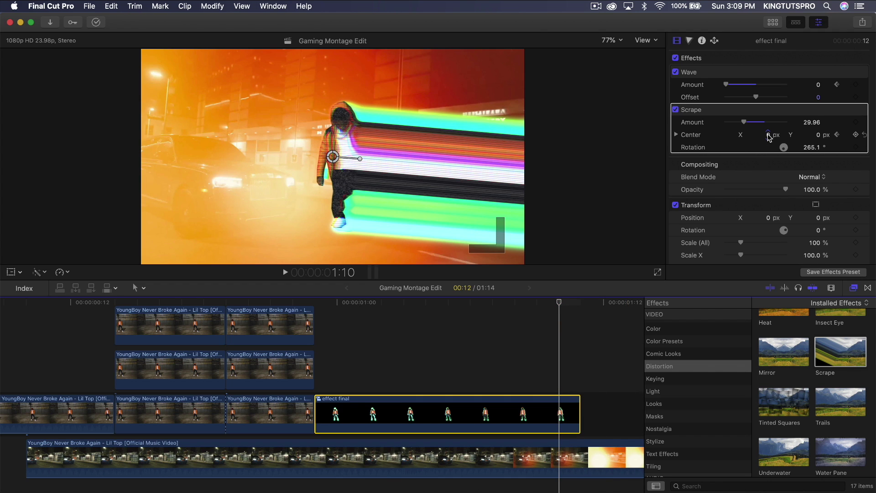
{"action": "left_click_drag", "start_coordinate": [769, 137], "coordinate": [775, 136]}
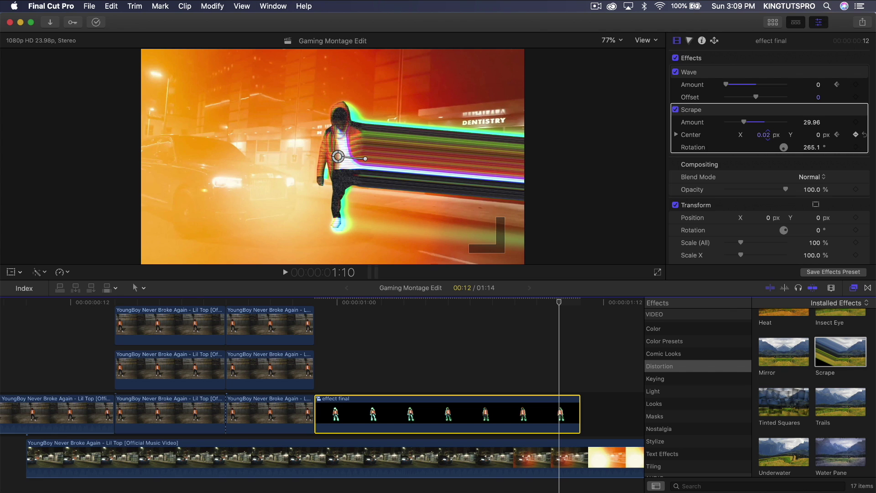
{"action": "mouse_move", "coordinate": [764, 134]}
{"action": "left_mouse_down"}
{"action": "mouse_move", "coordinate": [741, 135]}
{"action": "mouse_move", "coordinate": [767, 136]}
{"action": "left_mouse_up"}
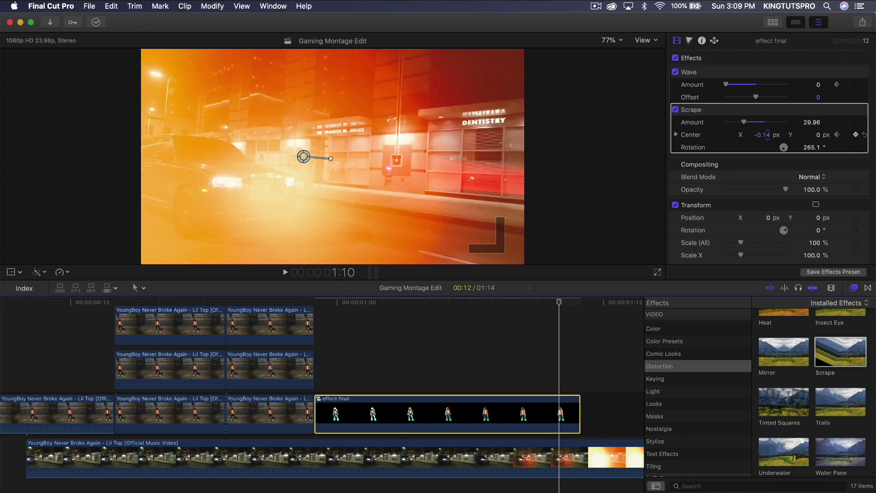
{"action": "left_click", "coordinate": [734, 76]}
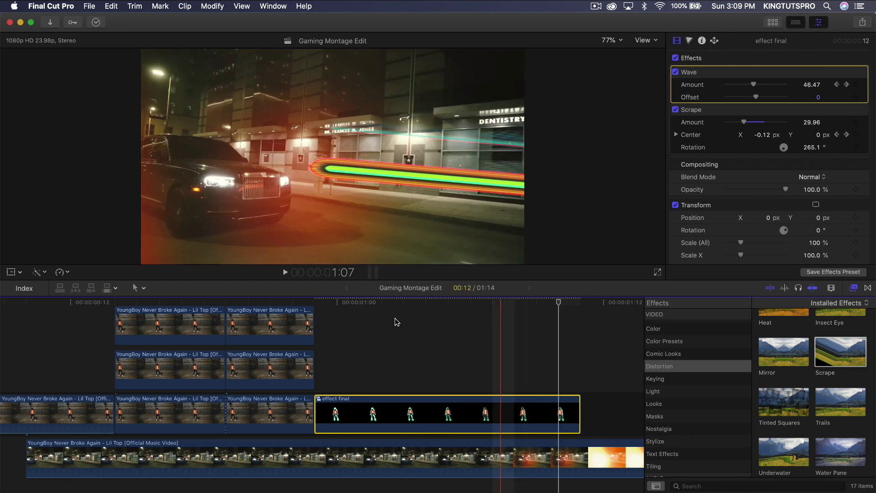
Play back the whole transition to check how the Wave and Scrape animation carries the dancer off the car clip
{"action": "left_click", "coordinate": [320, 303]}
{"action": "key", "text": "space"}
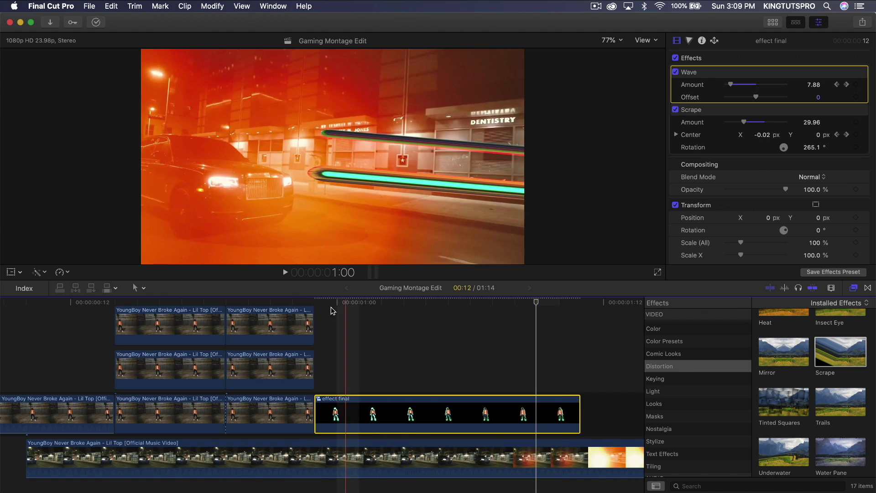
{"action": "key", "text": "space"}
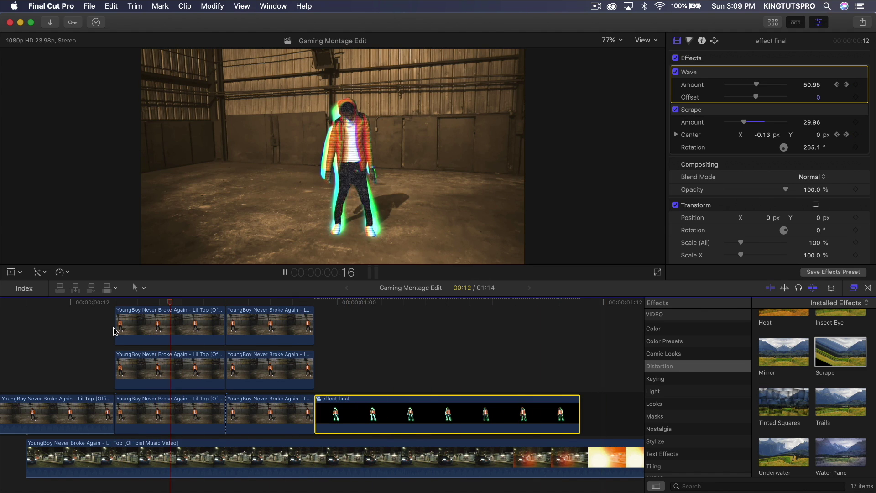
{"action": "key", "text": "space"}
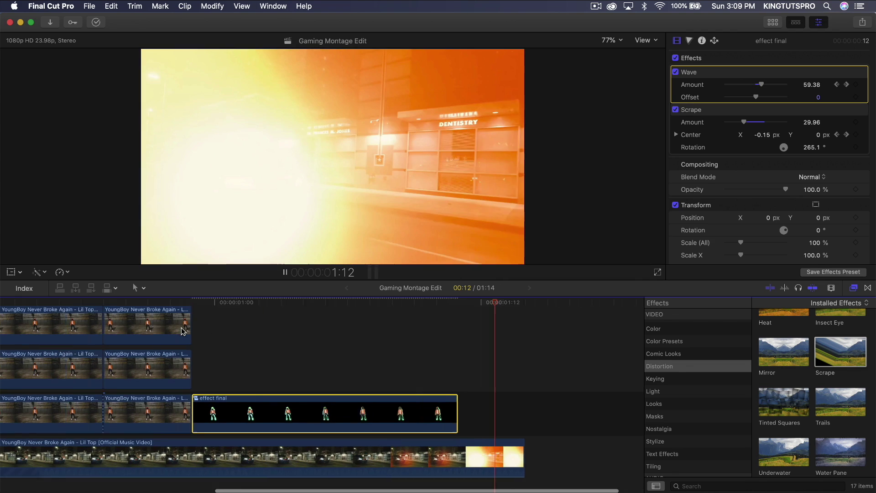
{"action": "key", "text": "space"}
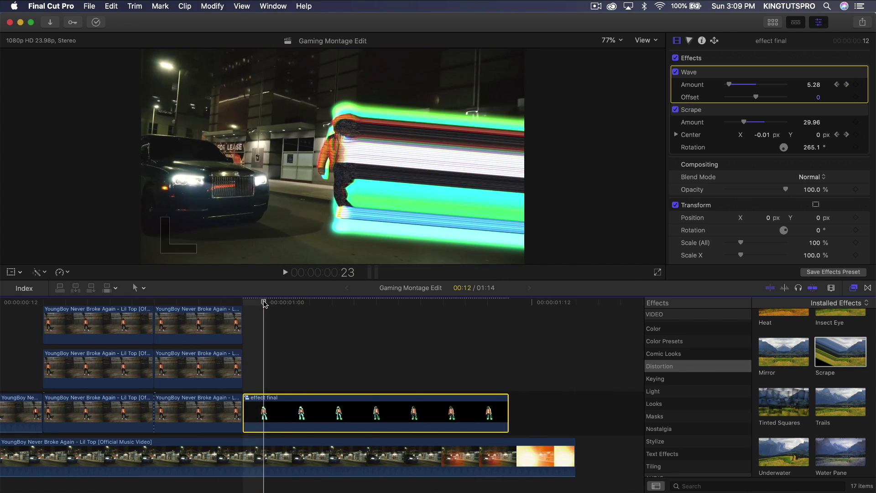
{"action": "scroll", "coordinate": [524, 346], "scroll_direction": "left", "scroll_amount": 2}
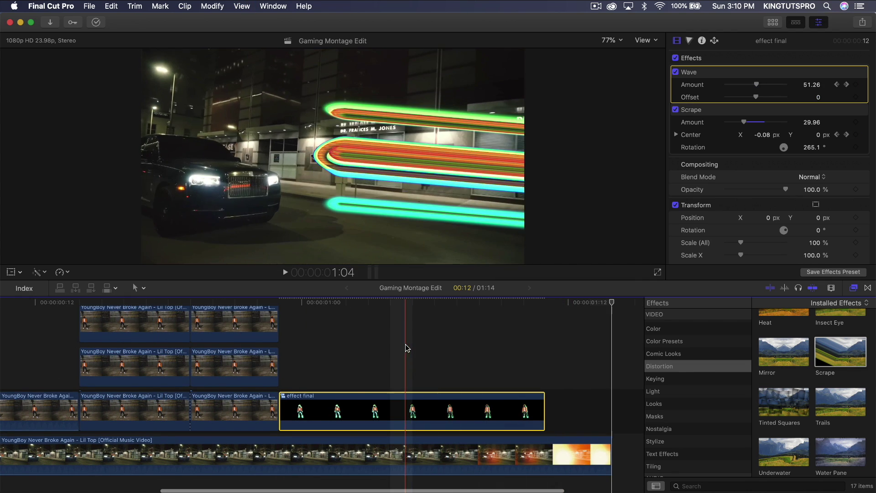
{"action": "key", "text": "super+minus"}
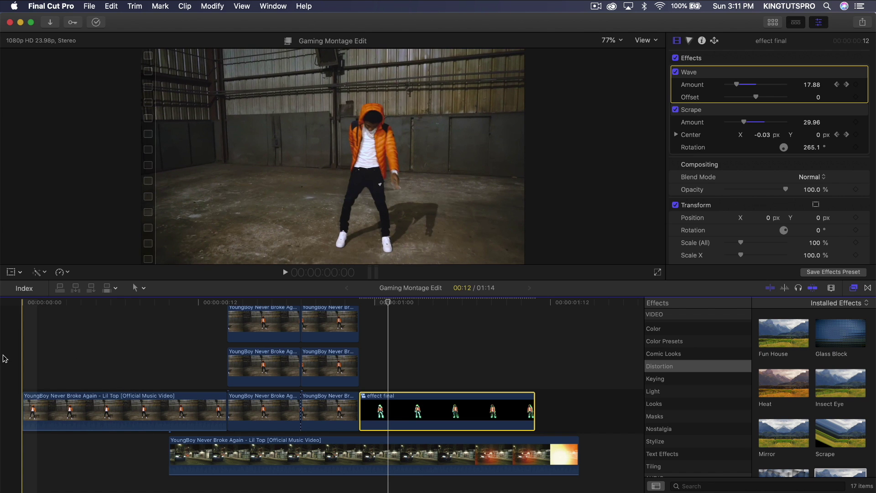
{"action": "key", "text": "space"}
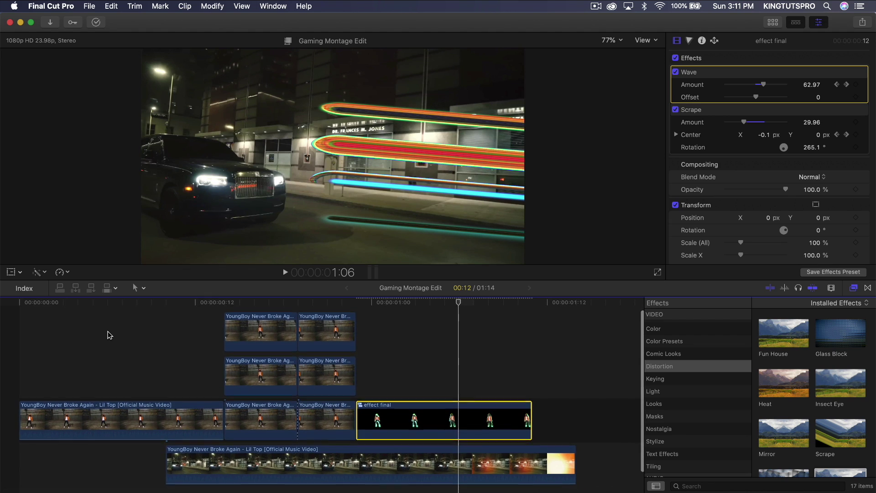
Combine all the timeline clips into one compound clip named "effect final 2"
{"action": "left_click_drag", "start_coordinate": [93, 320], "coordinate": [570, 475]}
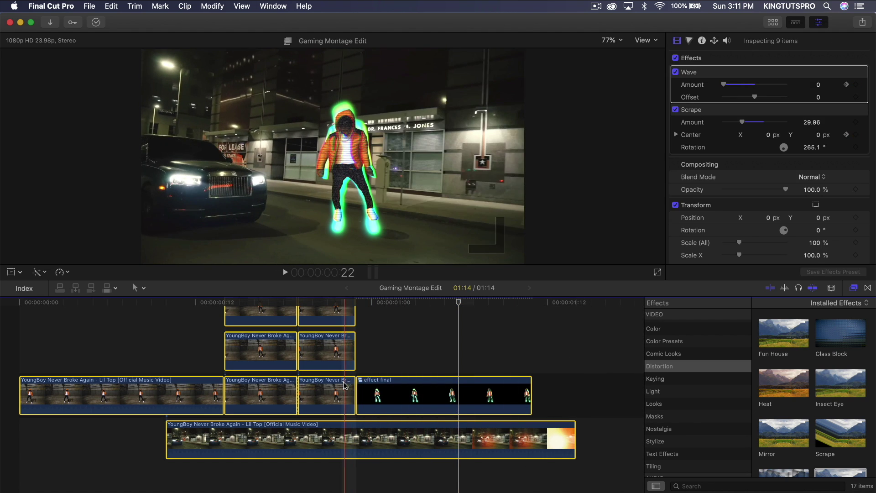
{"action": "right_click", "coordinate": [335, 351]}
{"action": "left_click", "coordinate": [362, 327]}
{"action": "key", "text": "Return"}
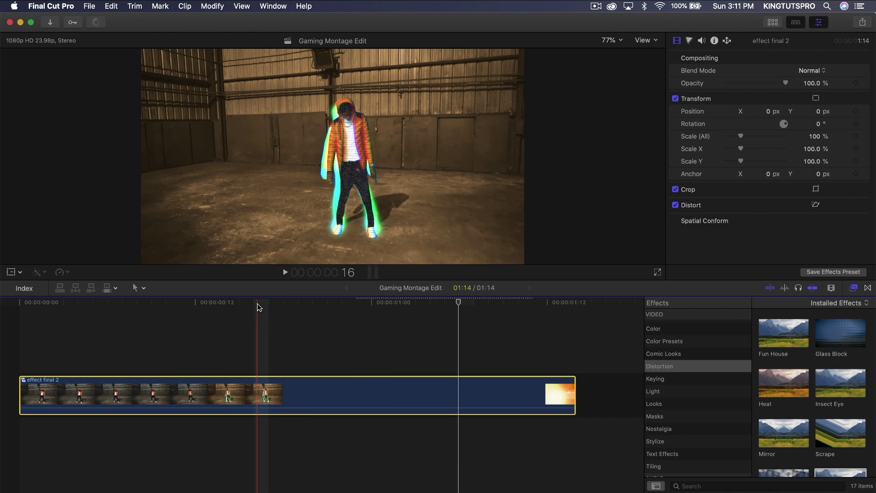
Add the Custom LUT color effect to the "effect final 2" compound clip, previewing it at frame 5
{"action": "left_click", "coordinate": [105, 302]}
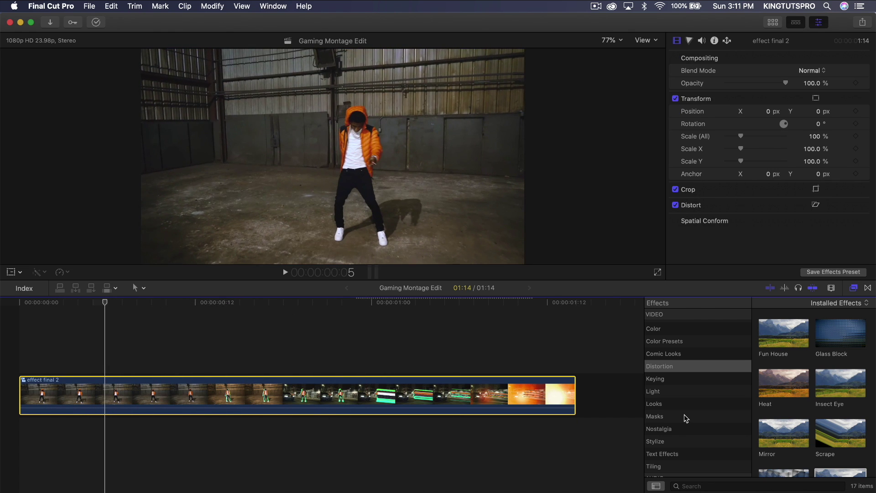
{"action": "scroll", "coordinate": [672, 405], "scroll_direction": "up", "scroll_amount": 2}
{"action": "left_click", "coordinate": [653, 372]}
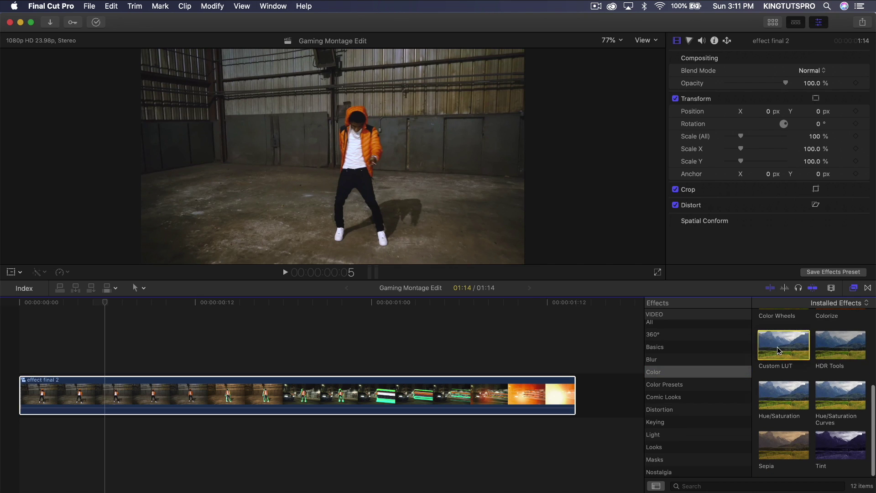
{"action": "left_click_drag", "start_coordinate": [783, 344], "coordinate": [495, 394]}
Try the F-8700-STD and M31 - LOG LUTs on the compound clip and play back the graded look
{"action": "left_click", "coordinate": [795, 84]}
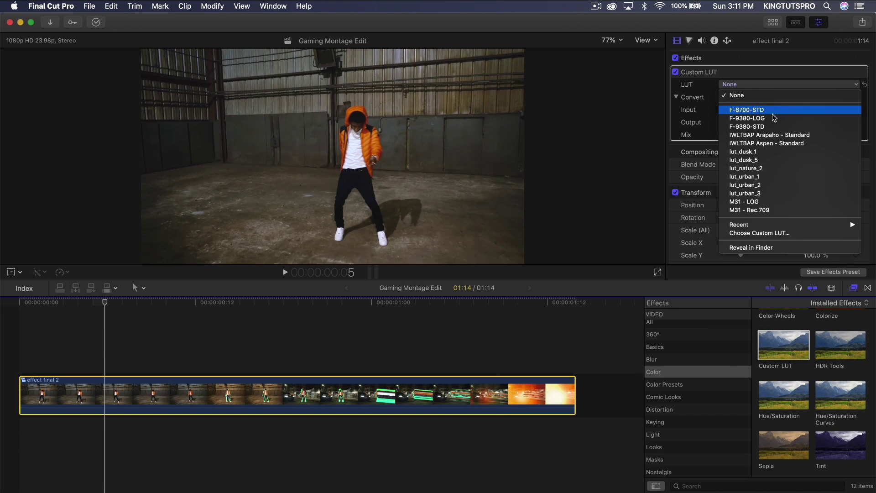
{"action": "left_click", "coordinate": [770, 111]}
{"action": "left_click", "coordinate": [758, 84]}
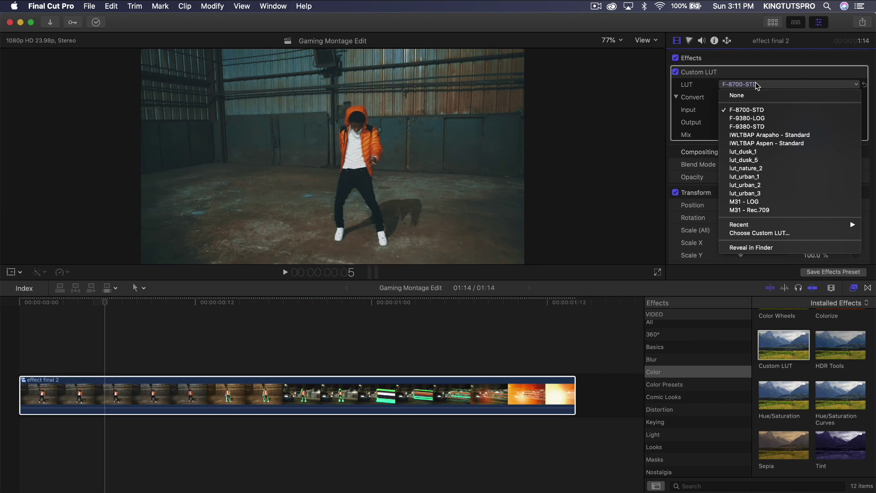
{"action": "left_click", "coordinate": [748, 210]}
{"action": "key", "text": "space"}
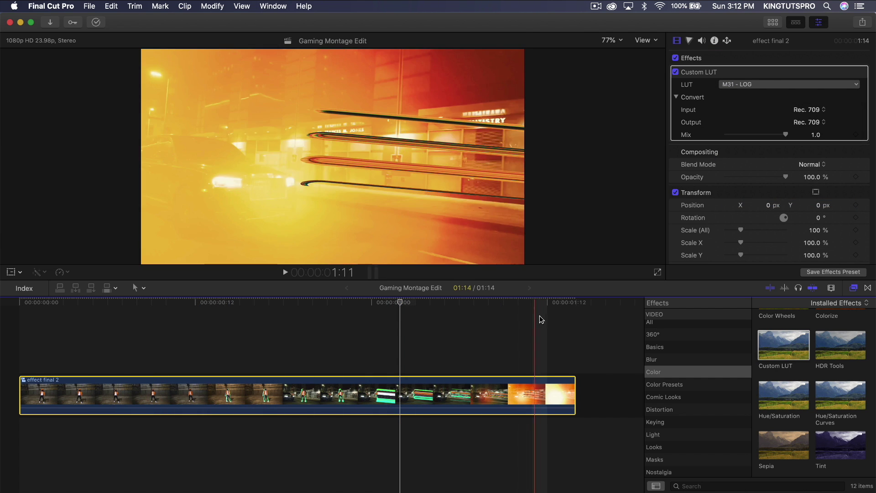
Try the lut_urban_3 LUT, and set the Custom LUT to F-9380-STD
{"action": "left_click", "coordinate": [737, 85]}
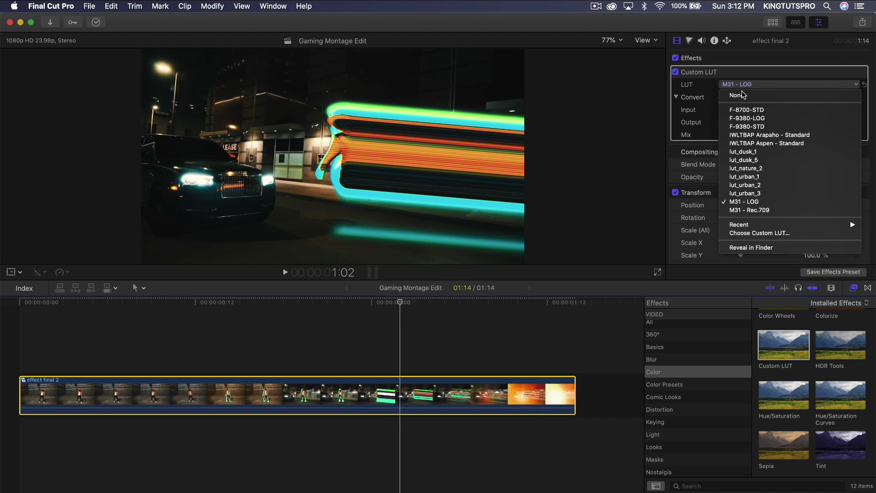
{"action": "left_click", "coordinate": [760, 194]}
{"action": "left_click", "coordinate": [748, 84]}
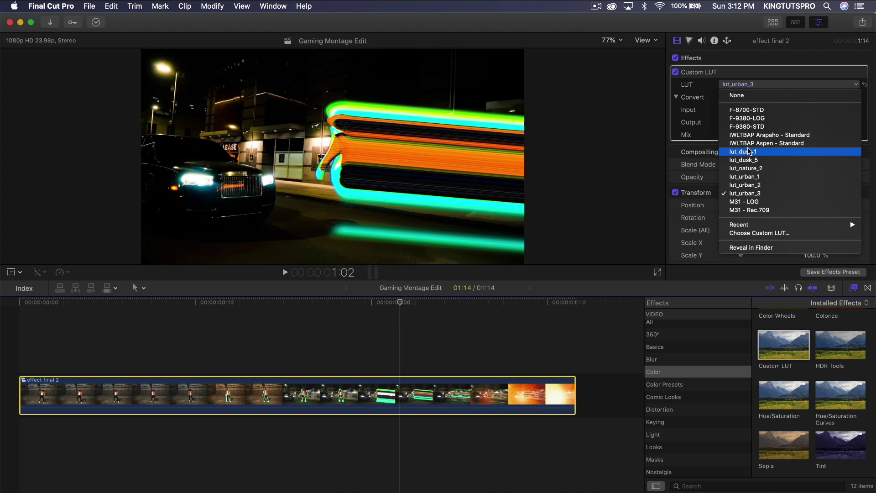
{"action": "left_click", "coordinate": [748, 127]}
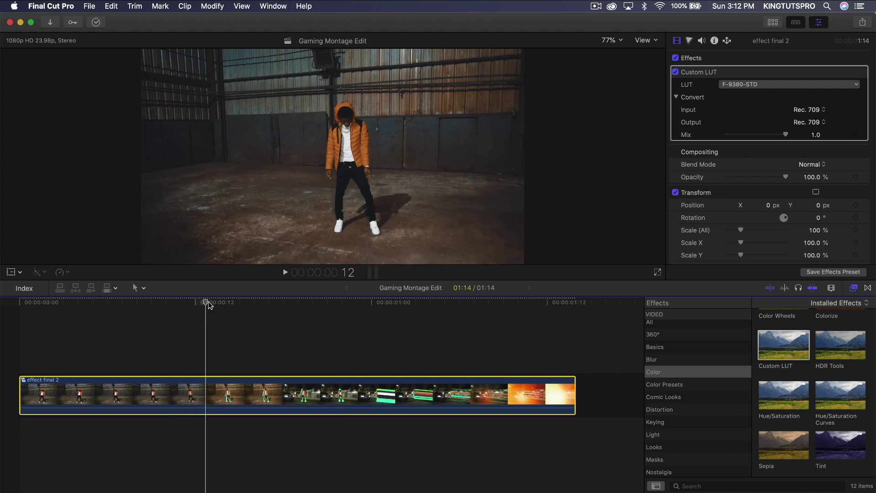
Inside the "effect final 2" compound clip, change the Tint color of the brown-tinted dancer clip at frame 16 to blue-purple
{"action": "left_click", "coordinate": [265, 302]}
{"action": "double_click", "coordinate": [259, 394]}
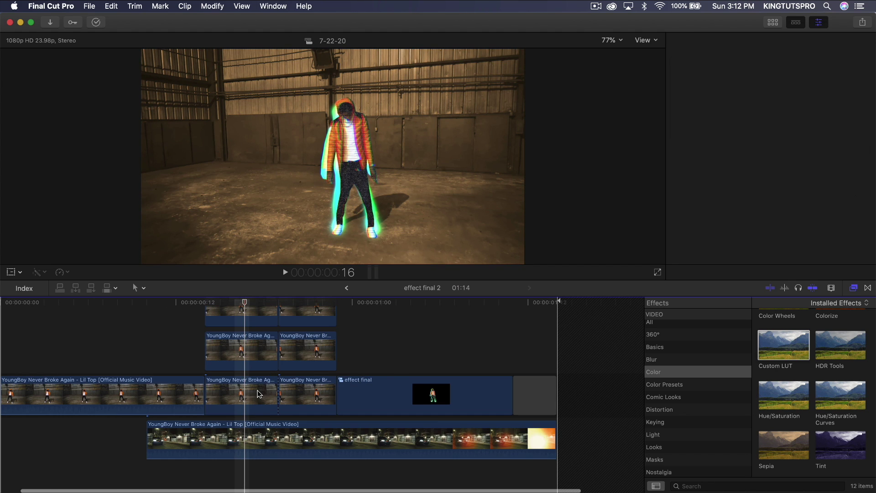
{"action": "left_click", "coordinate": [252, 378]}
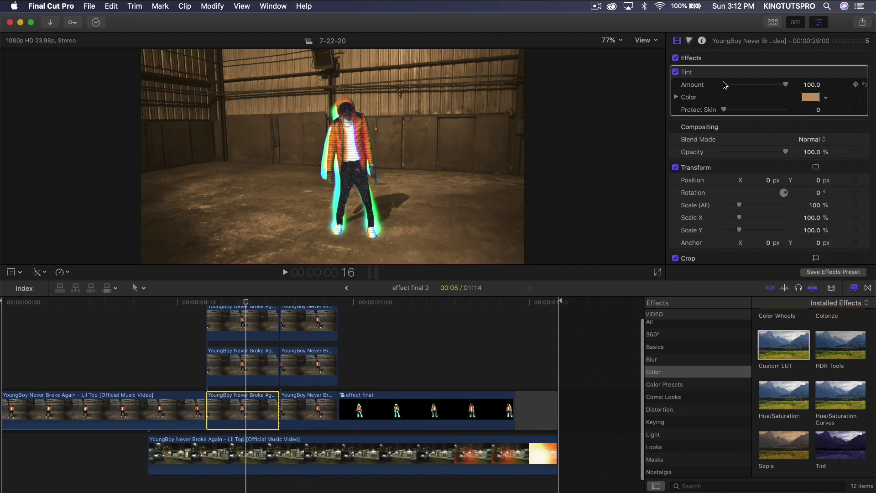
{"action": "left_click", "coordinate": [810, 98]}
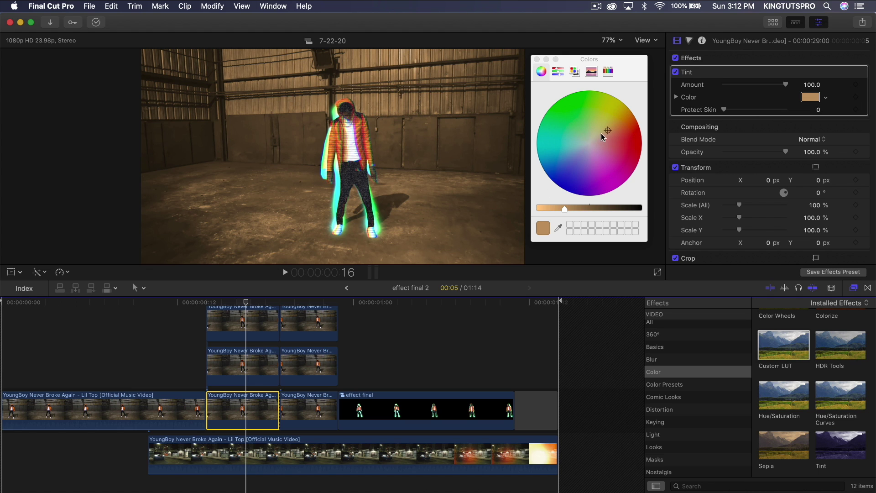
{"action": "left_click_drag", "start_coordinate": [591, 114], "coordinate": [609, 139]}
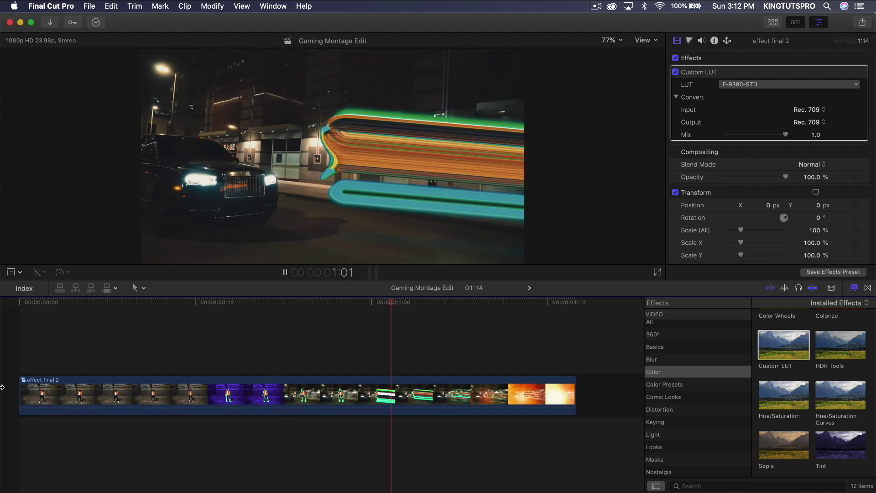
Review the graded transition in the main project and compare frame 22 with the Custom LUT off and on
{"action": "key", "text": "space"}
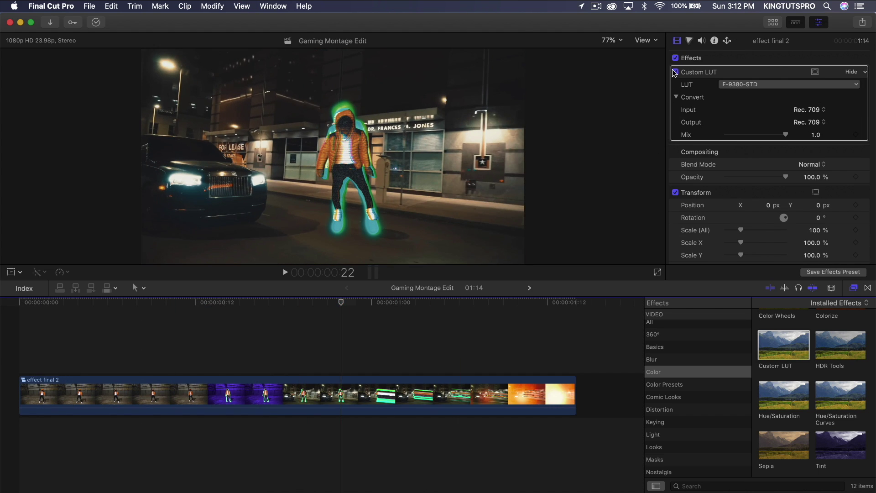
{"action": "left_click", "coordinate": [675, 72]}
{"action": "left_click", "coordinate": [675, 72]}
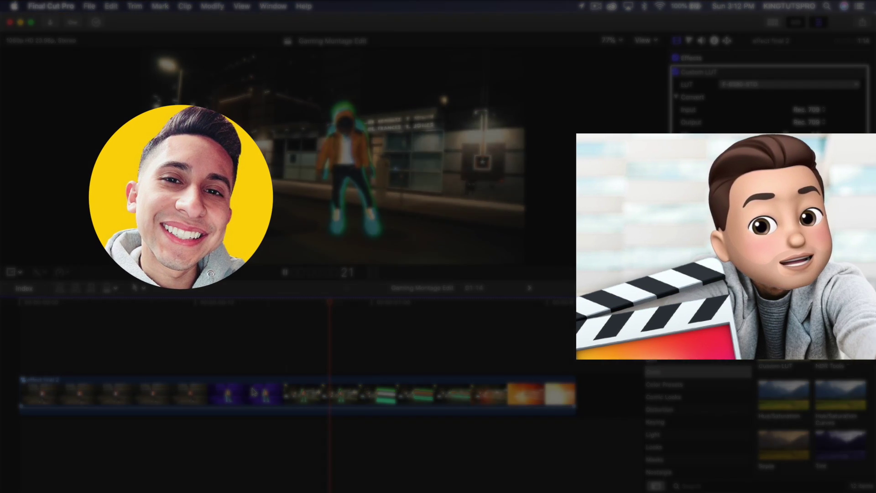